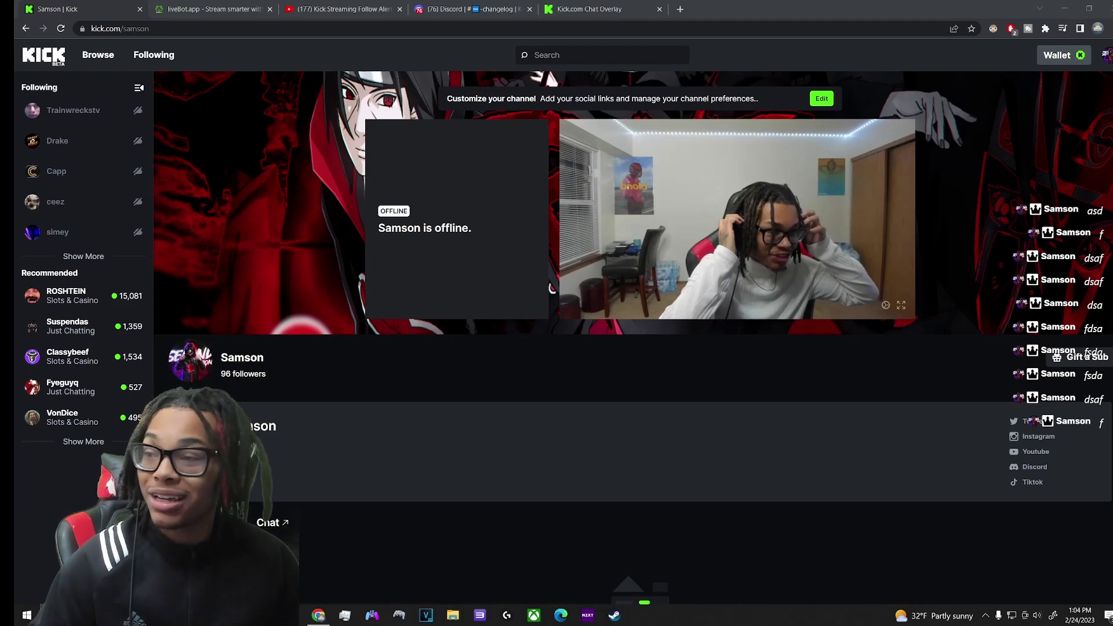
- Switch from the Kick channel page to the liveBot TTS module settings
key("ctrl+Tab")
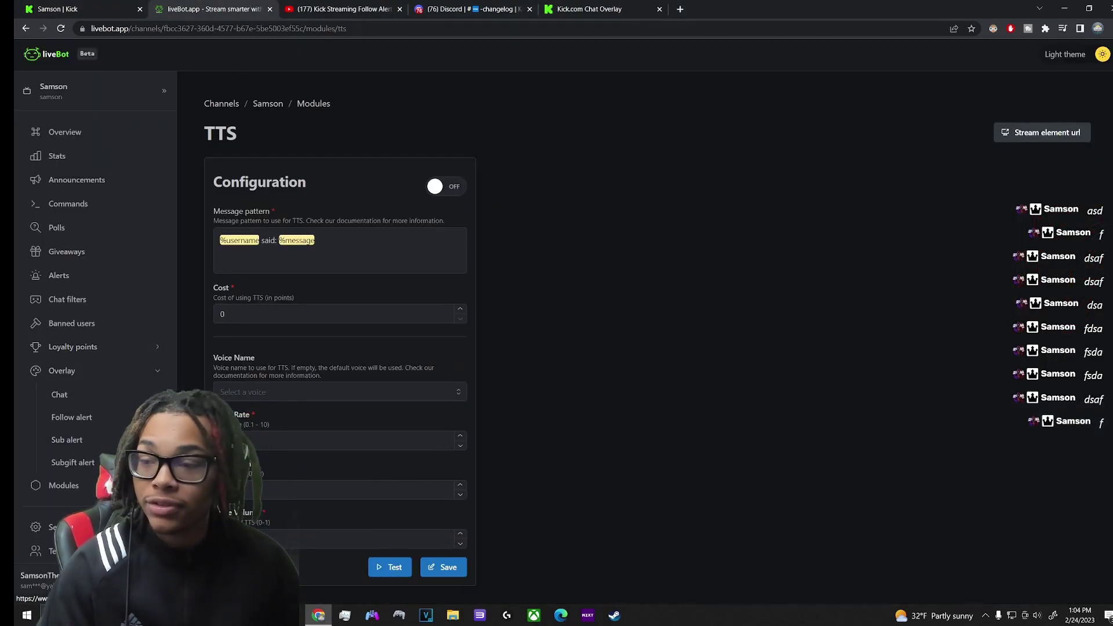
- Review the chat overlay and follower alert settings, playing a test follower alert
left_click(102, 398)
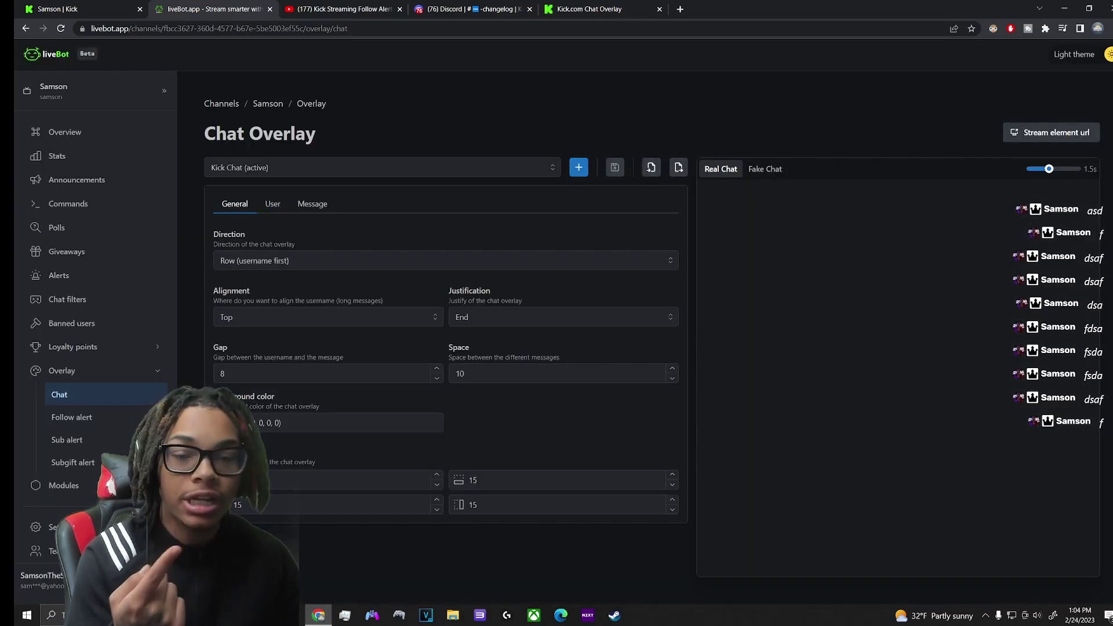
left_click(75, 417)
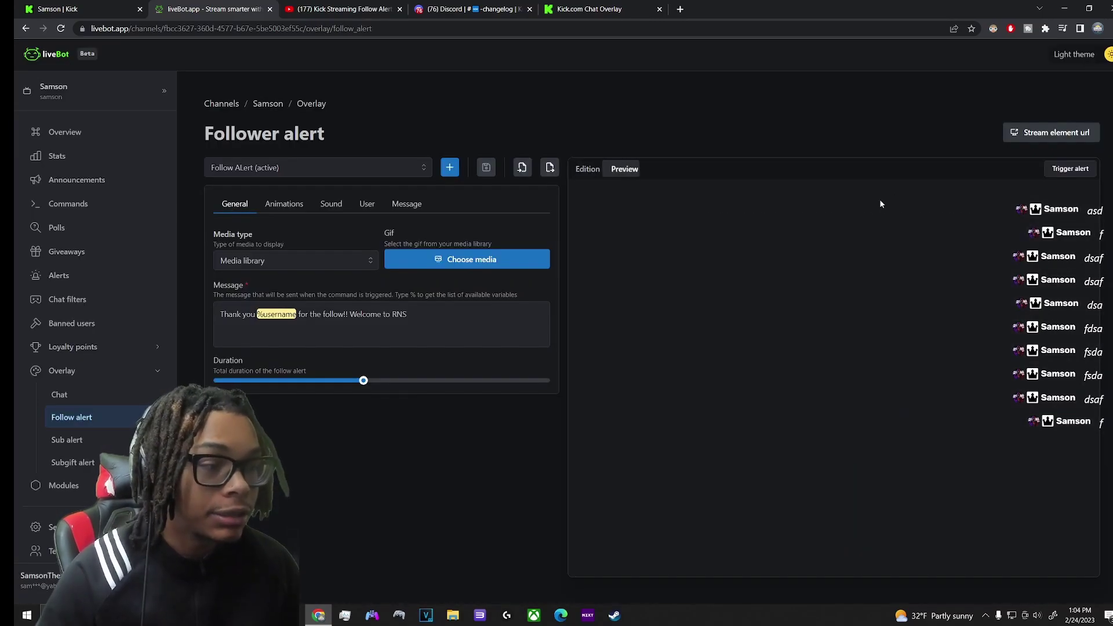
left_click(1069, 169)
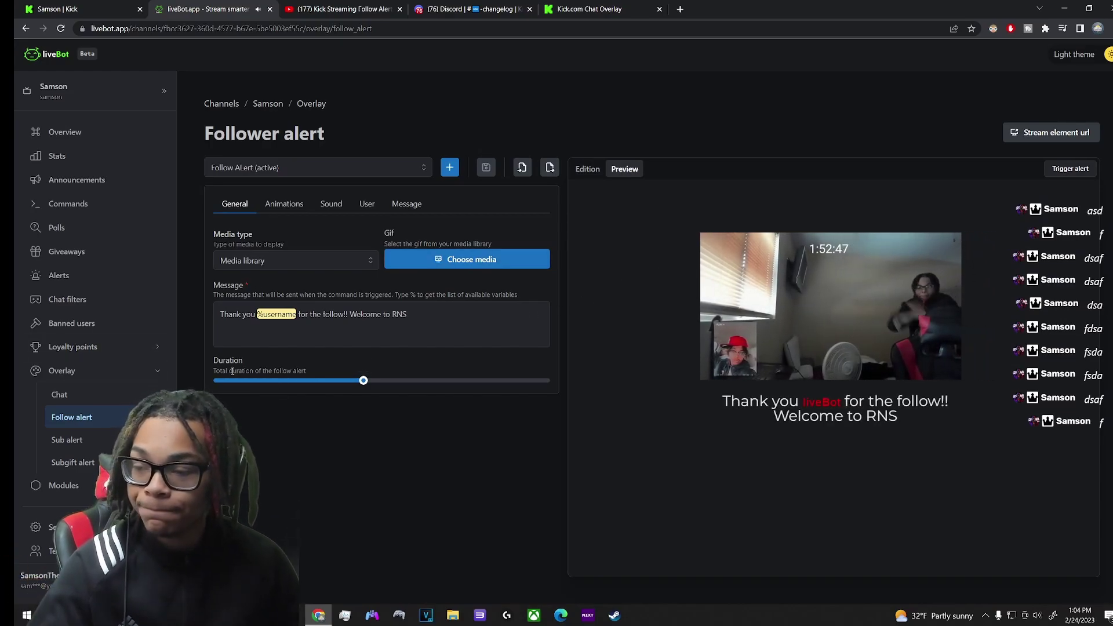
- Look over the sub and subgift alerts, the chat commands list and channel statistics
left_click(78, 441)
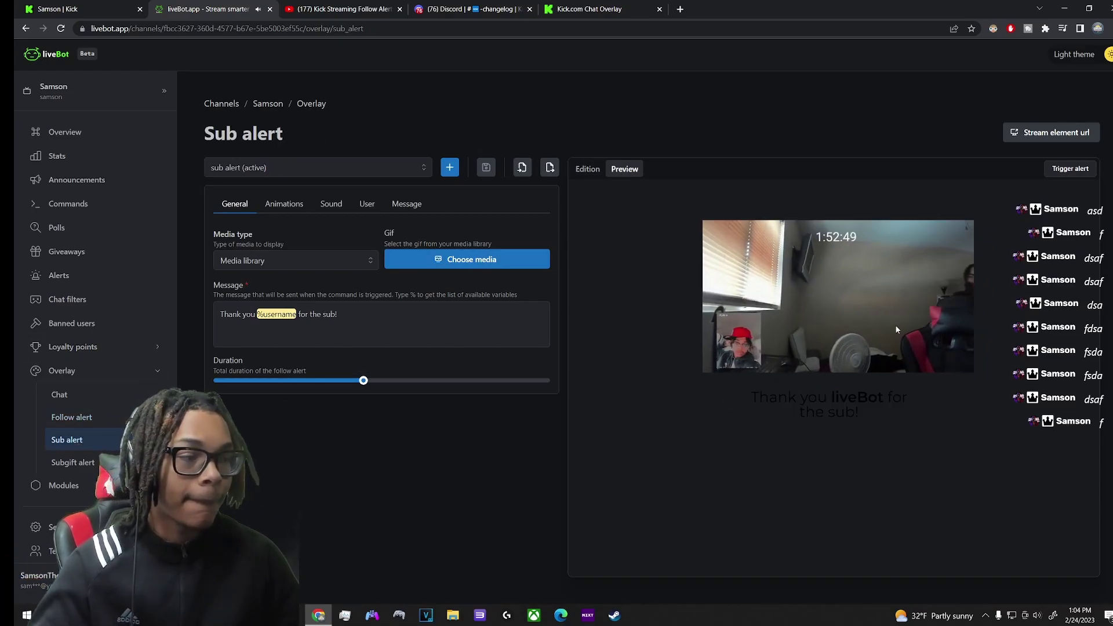
left_click(72, 462)
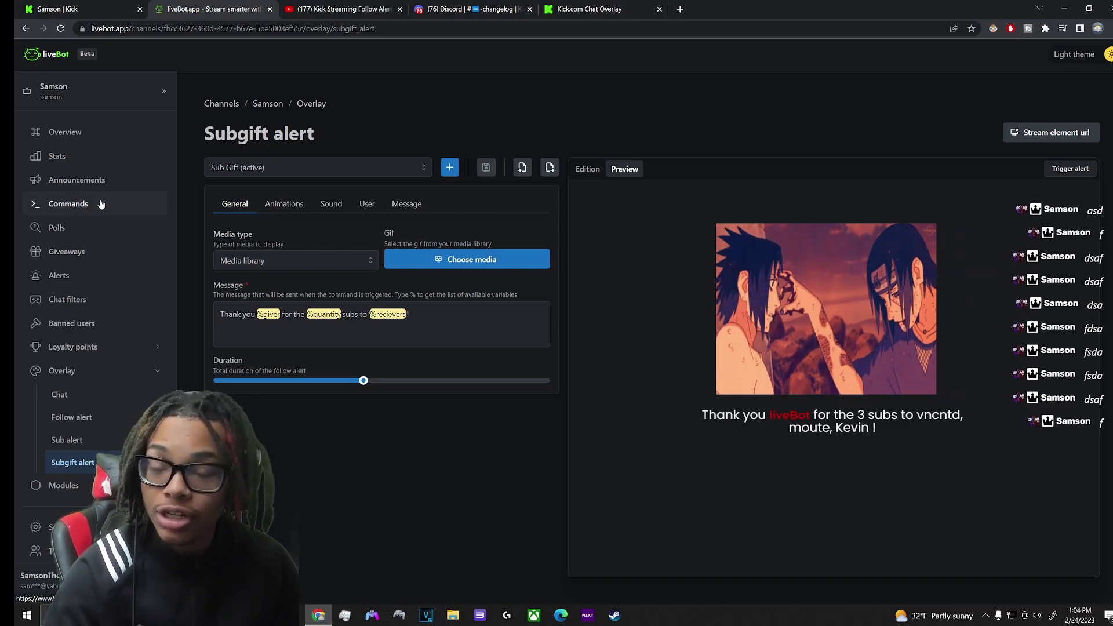
left_click(81, 204)
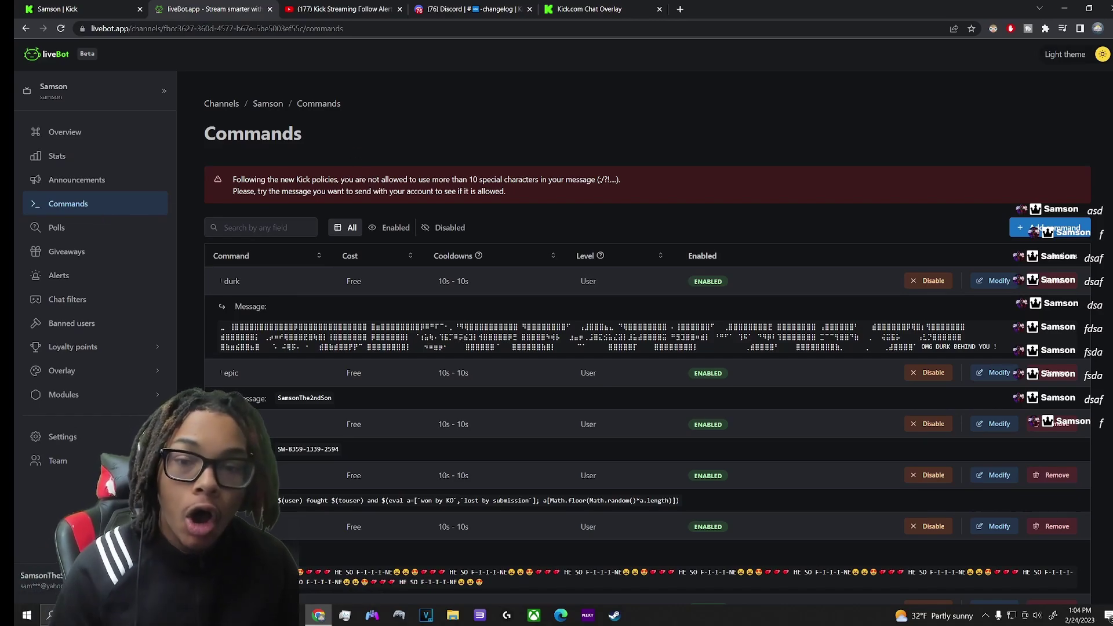
left_click(55, 150)
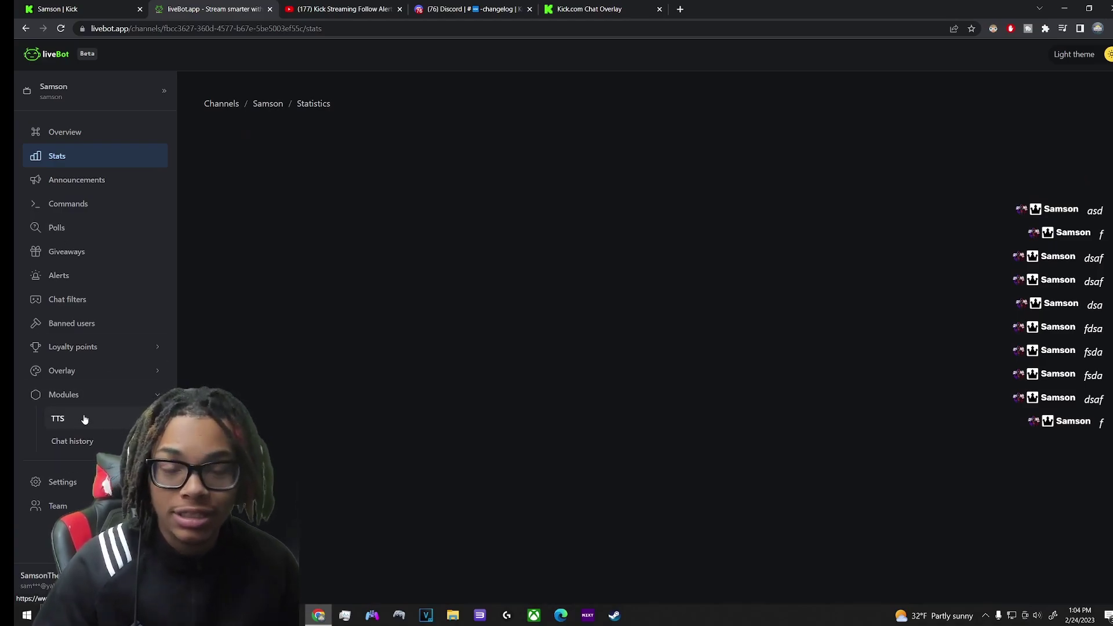
left_click(90, 6)
- Send a Kick chat message containing an emote chosen from the channel's emote picker
left_click(603, 6)
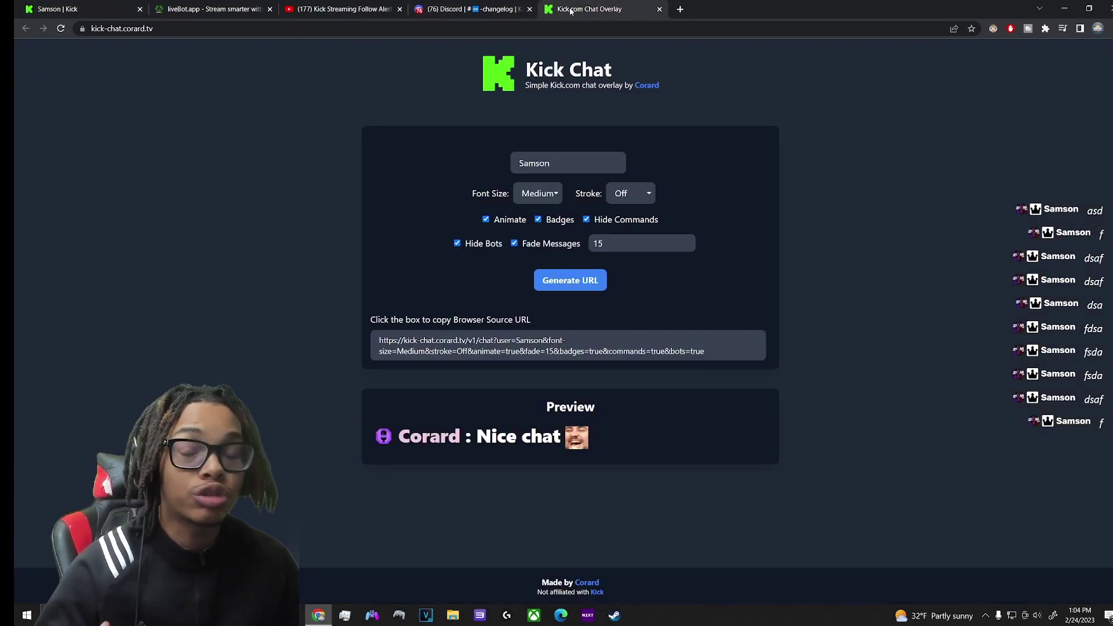
left_click(104, 6)
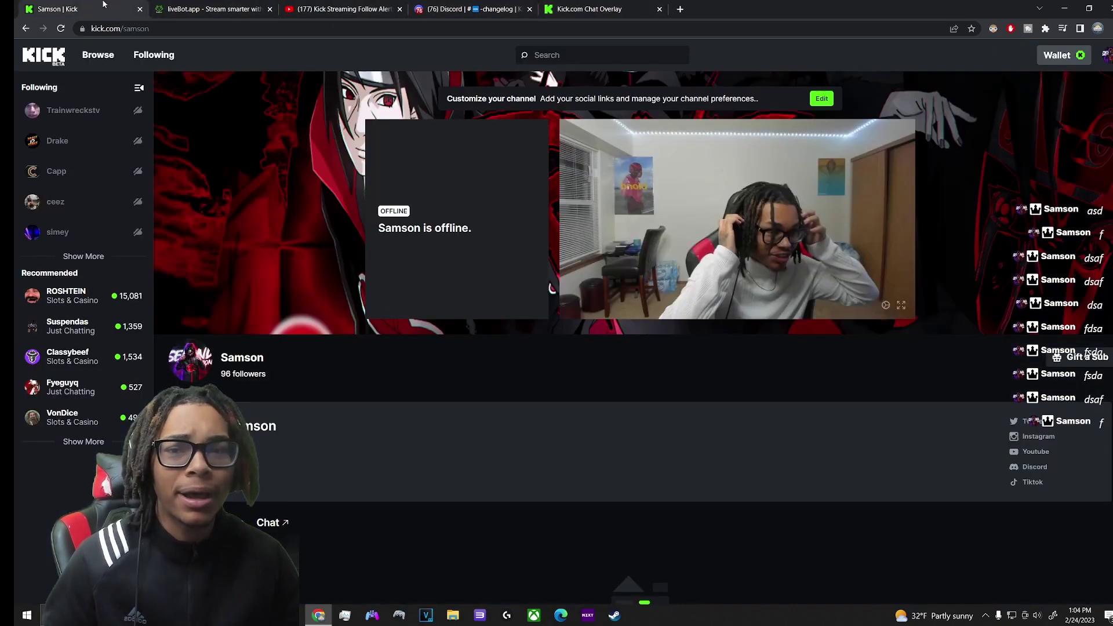
left_click(271, 523)
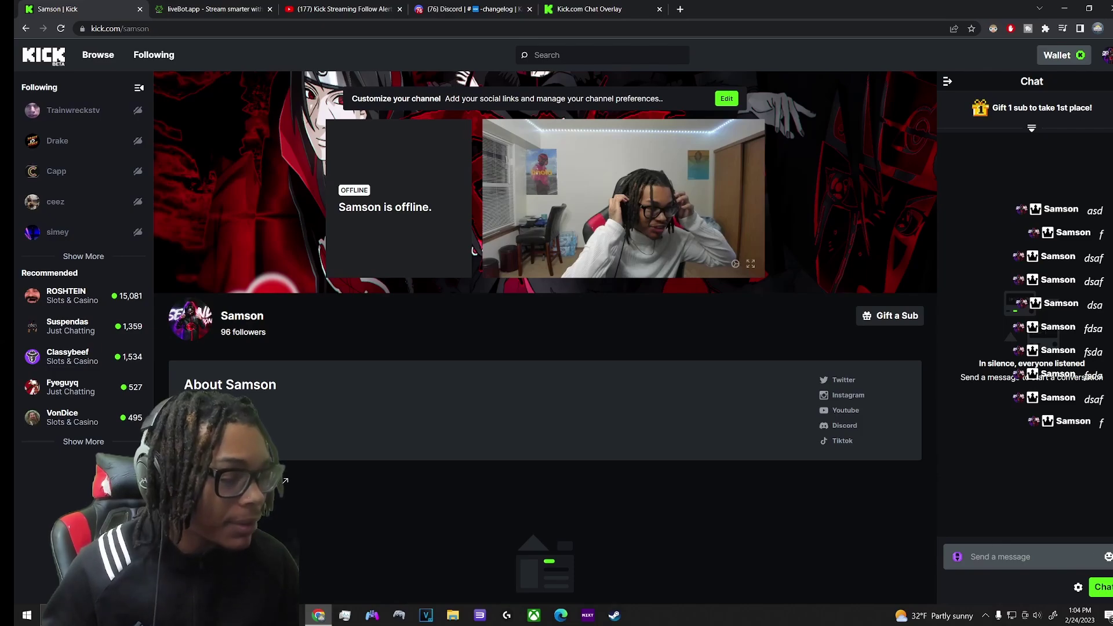
left_click(1108, 558)
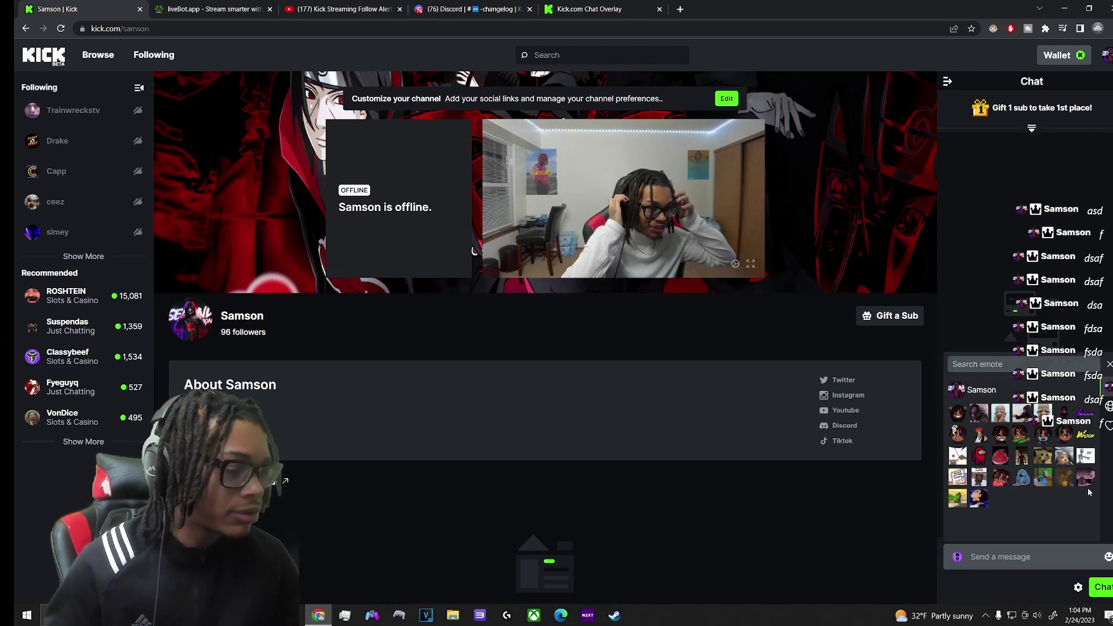
left_click(978, 497)
key("Return")
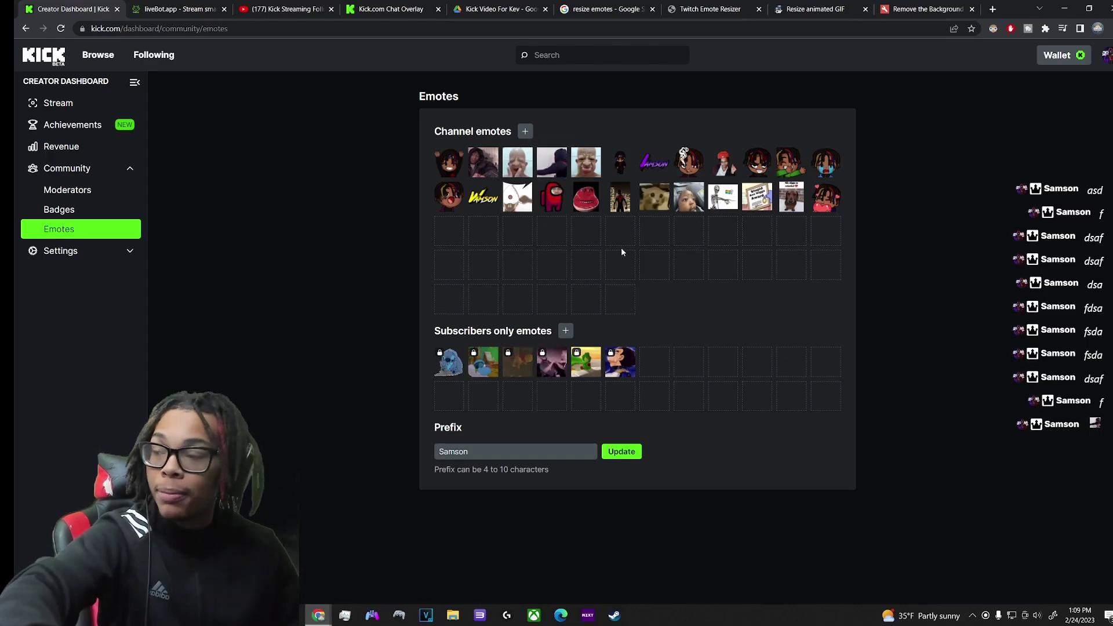
- Look over the existing channel and subscriber emotes, then begin adding a new channel emote
mouse_move(455, 367)
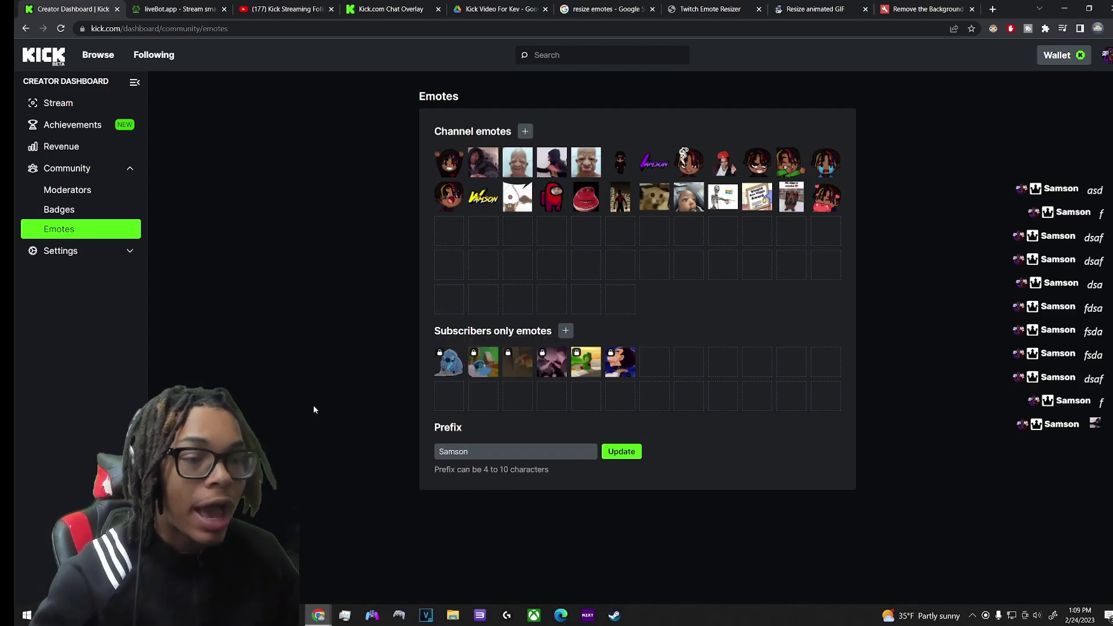
mouse_move(597, 374)
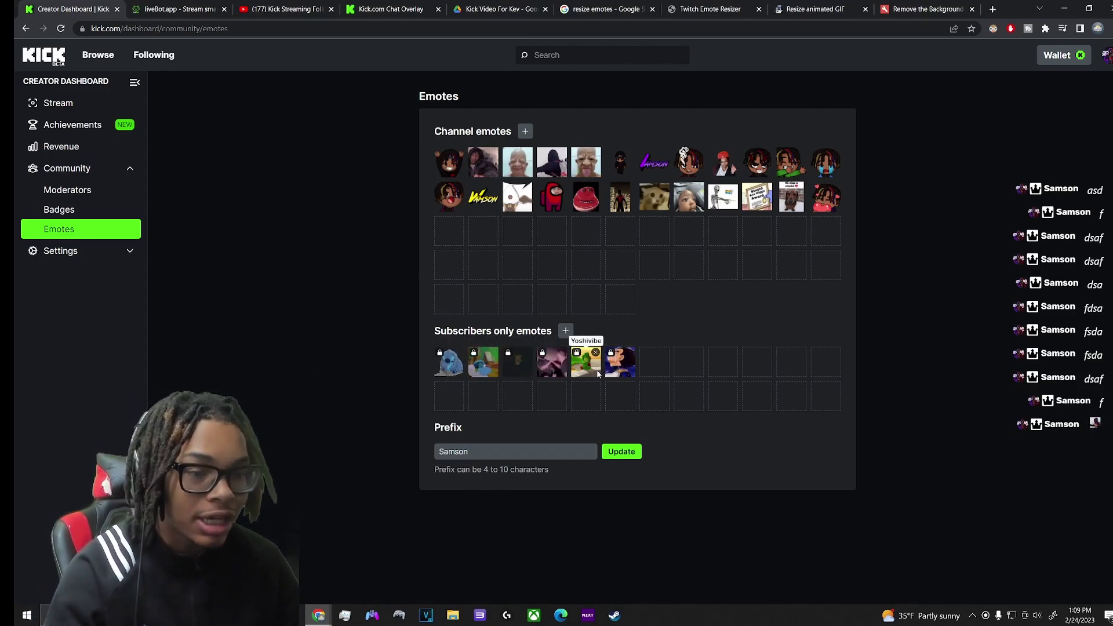
mouse_move(659, 192)
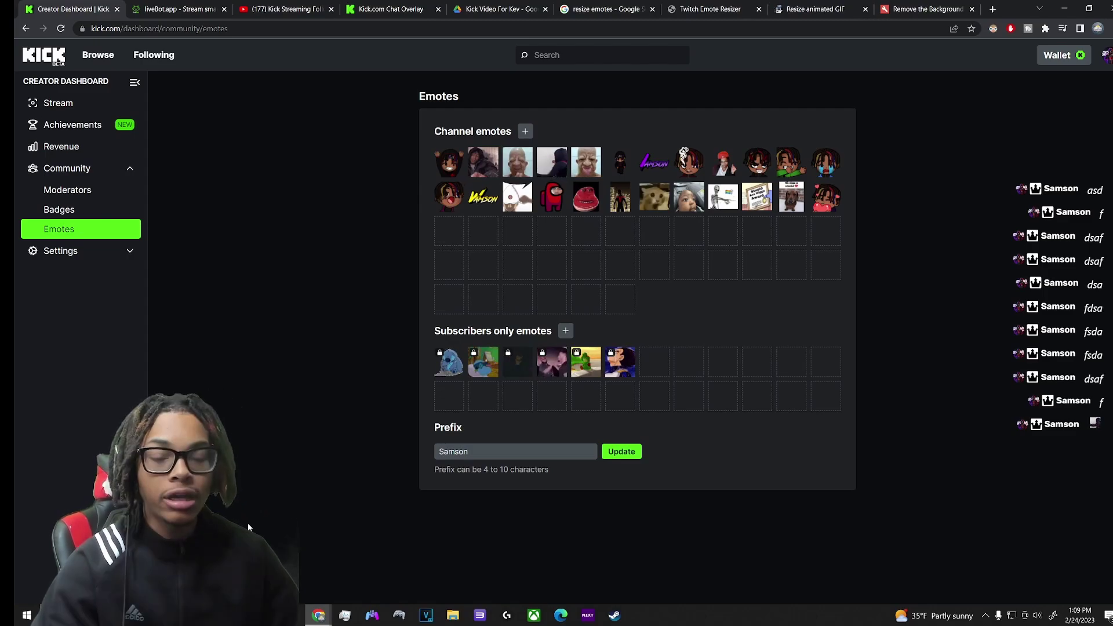
left_click(525, 132)
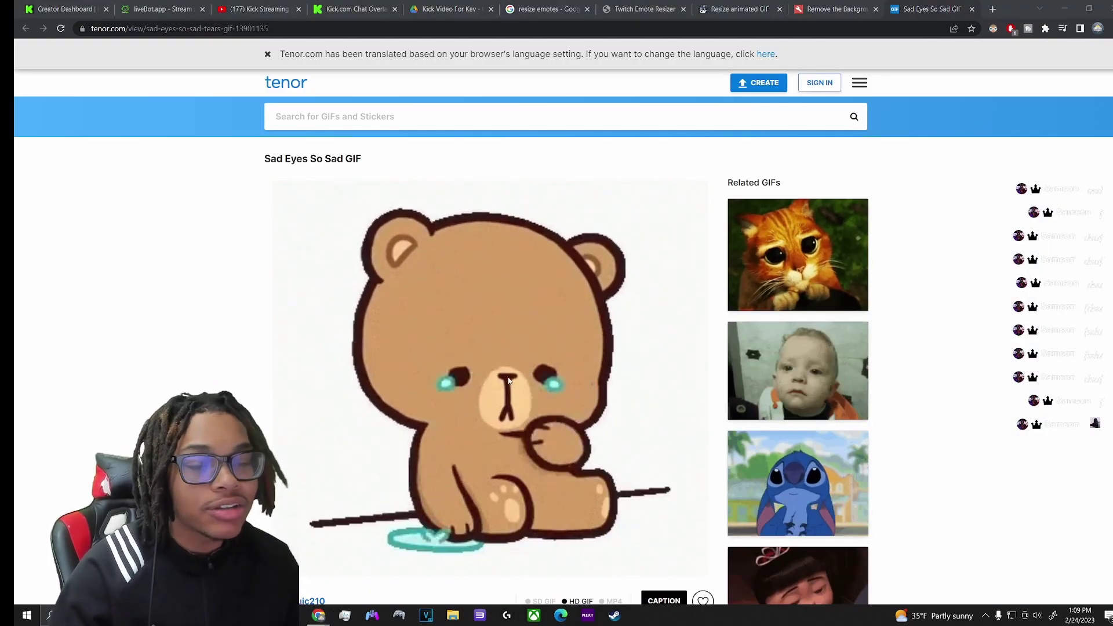
- Save the Tenor 'Sad Eyes So Sad' bear GIF into the Downloads folder
right_click(426, 382)
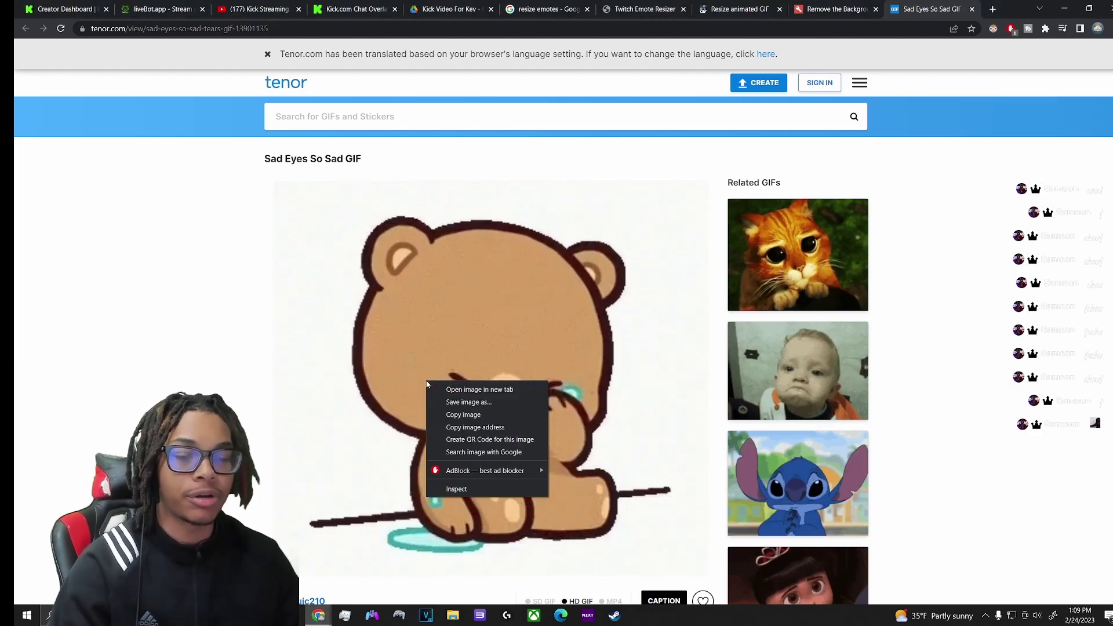
left_click(463, 402)
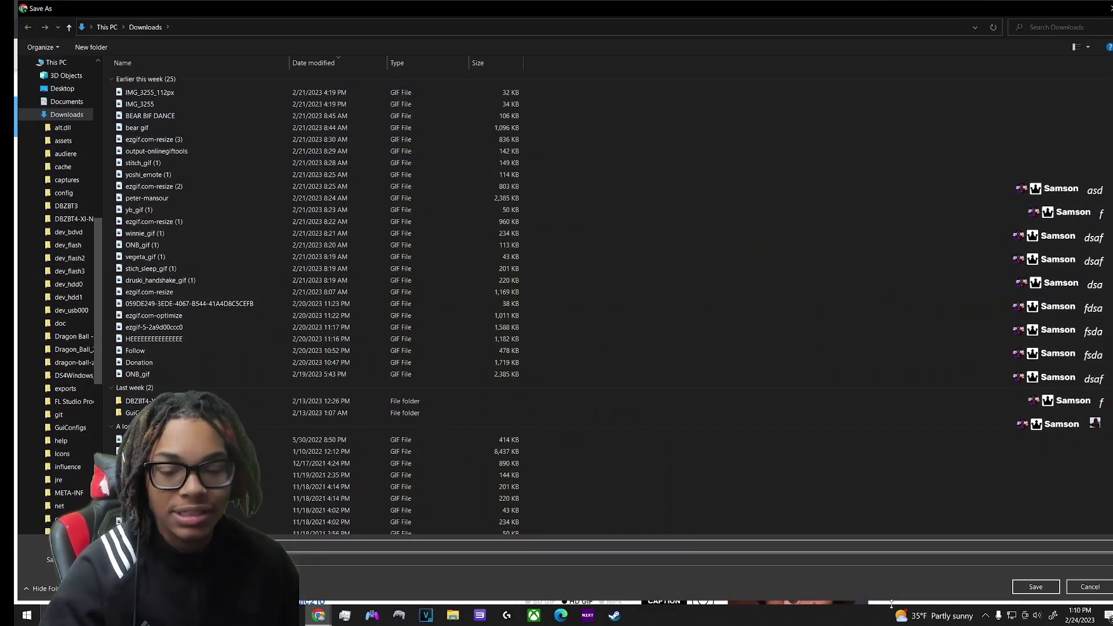
left_click(1034, 587)
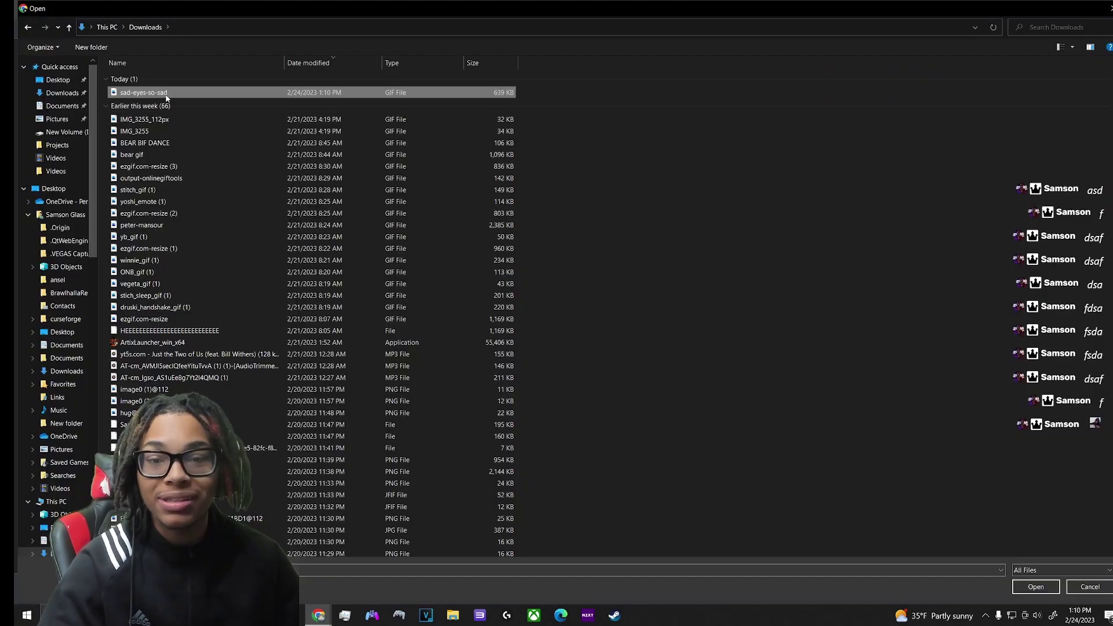
- Load the saved bear GIF into EZGIF and resize it to 500 × 500 px
key("Return")
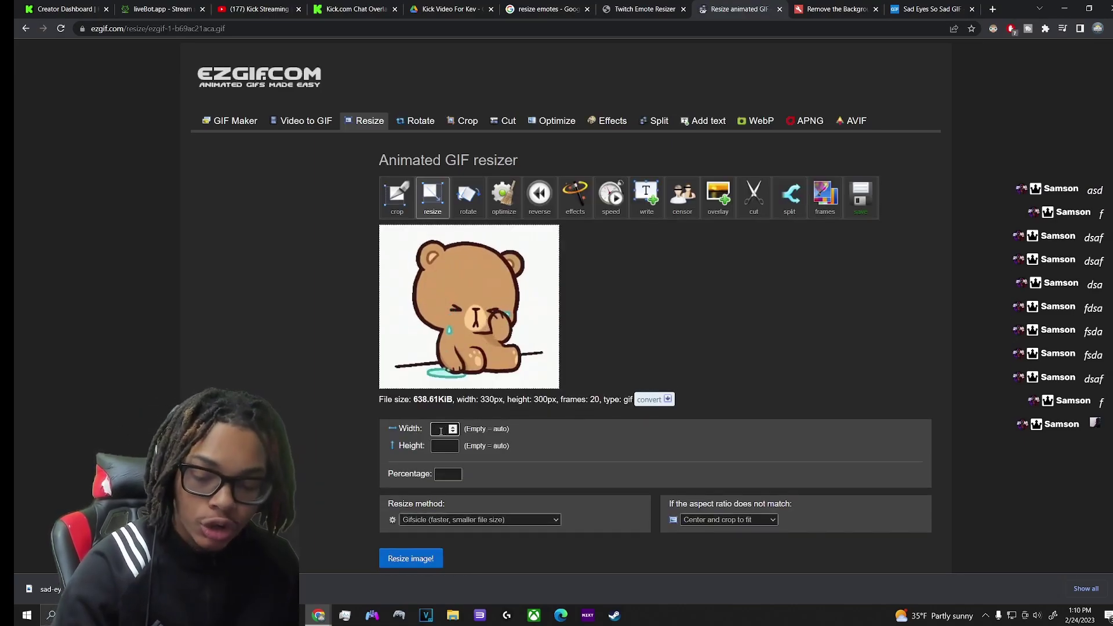
left_click(440, 428)
type("500")
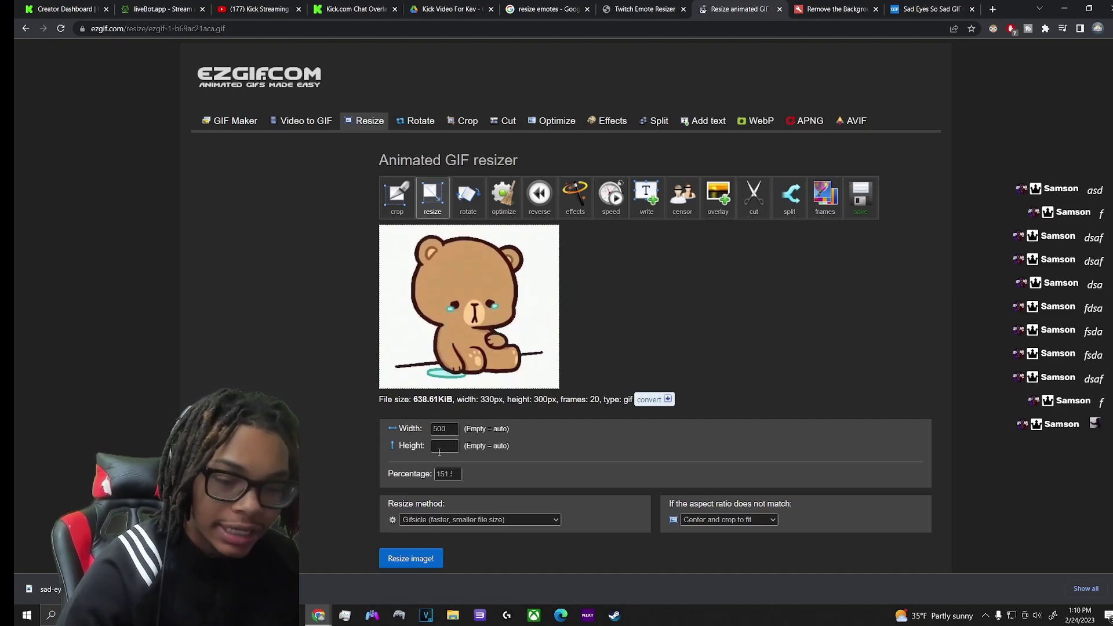
left_click(439, 446)
type("500")
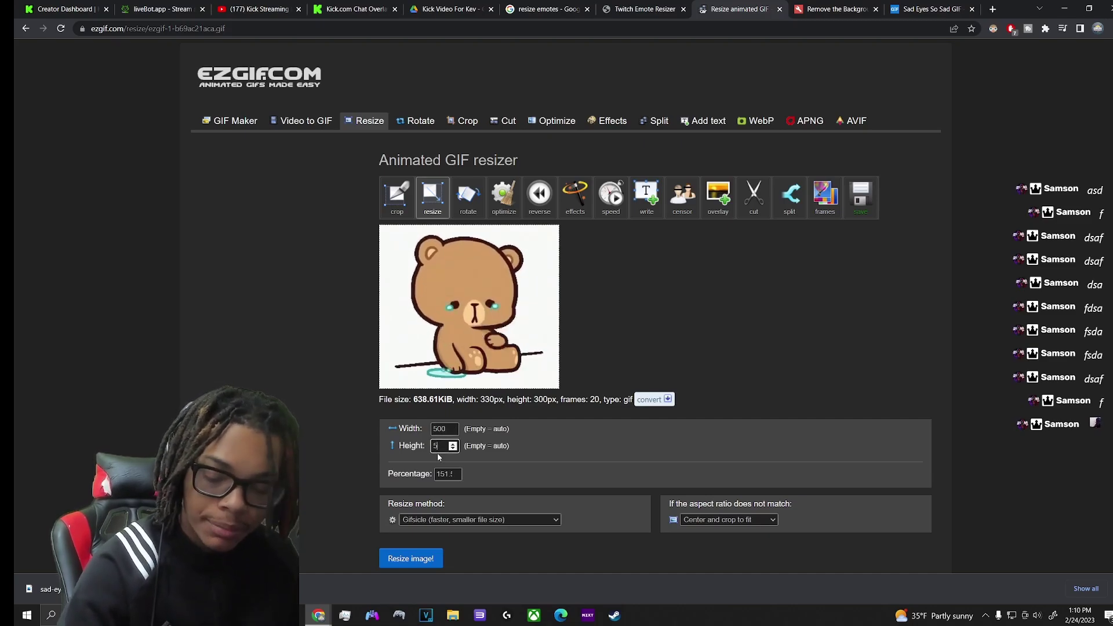
key("Return")
scroll(439, 453, "down", 2)
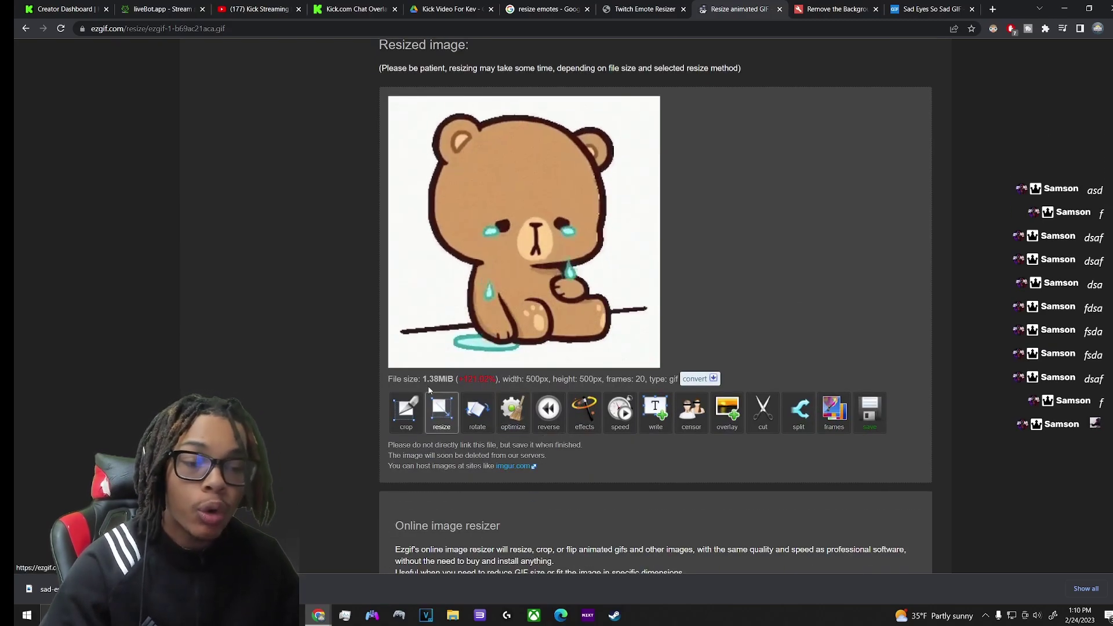
scroll(522, 371, "up", 5)
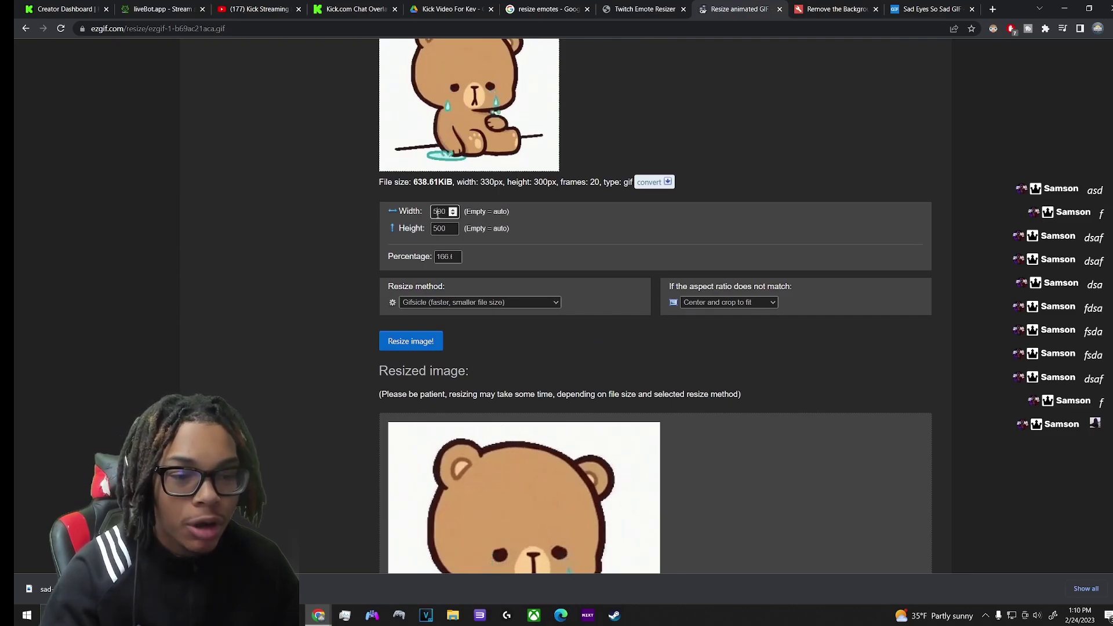
- Change the size to 400 × 400 px, resize again and check the output
key("BackSpace")
key("BackSpace")
key("BackSpace")
type("400")
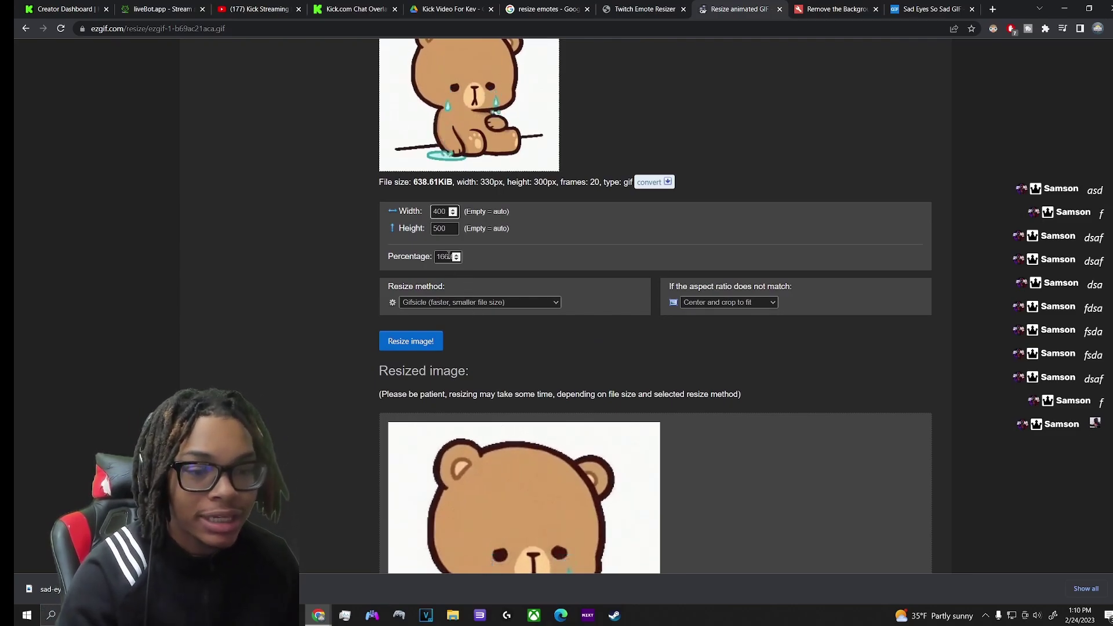
left_click(438, 229)
key("BackSpace")
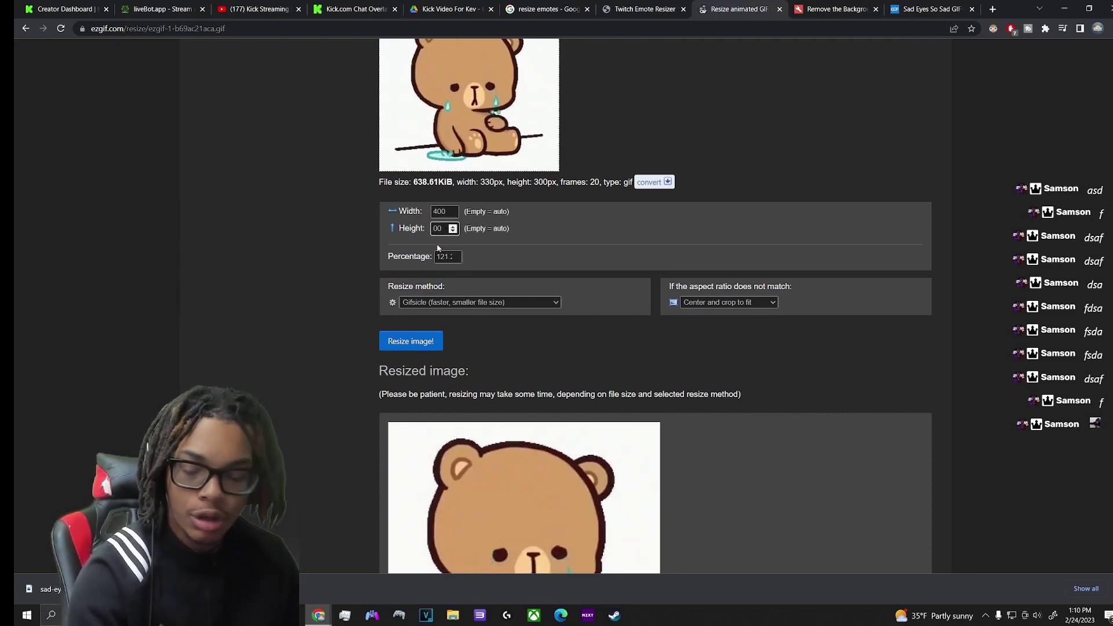
left_click(427, 341)
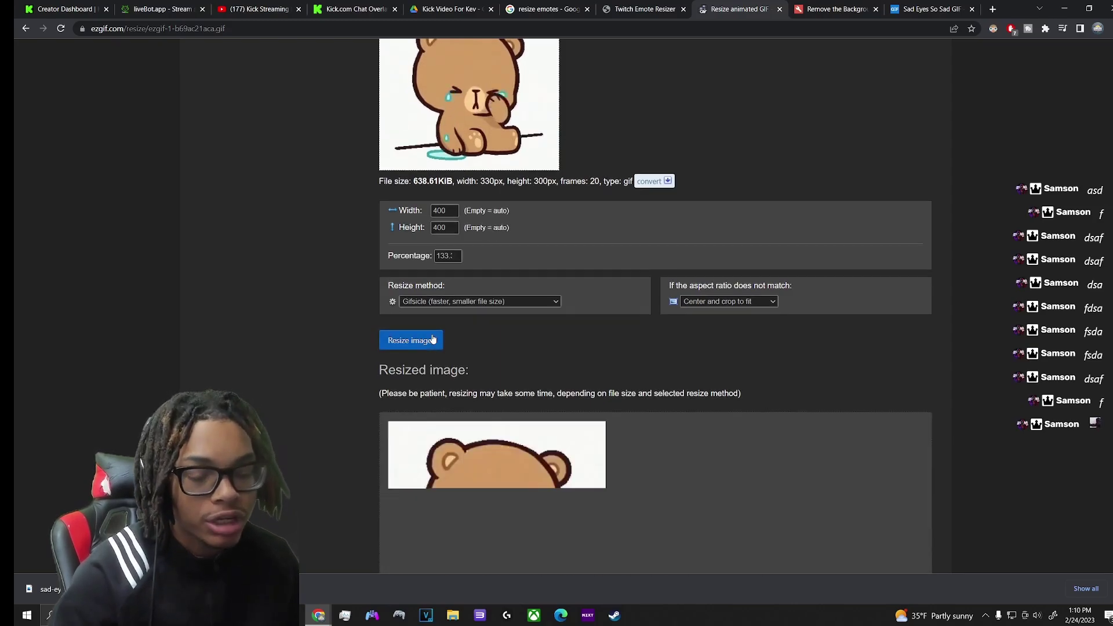
scroll(580, 347, "down", 2)
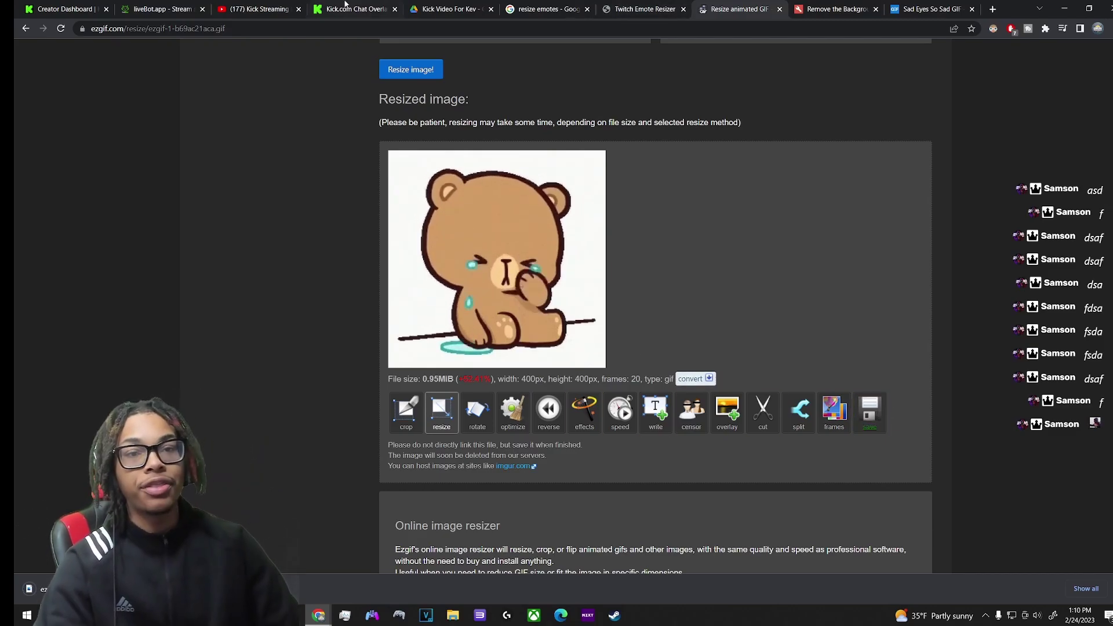
- Start a subscribers-only emote and upload the resized bear GIF 'ezgif.com-resize (4)'
left_click(64, 9)
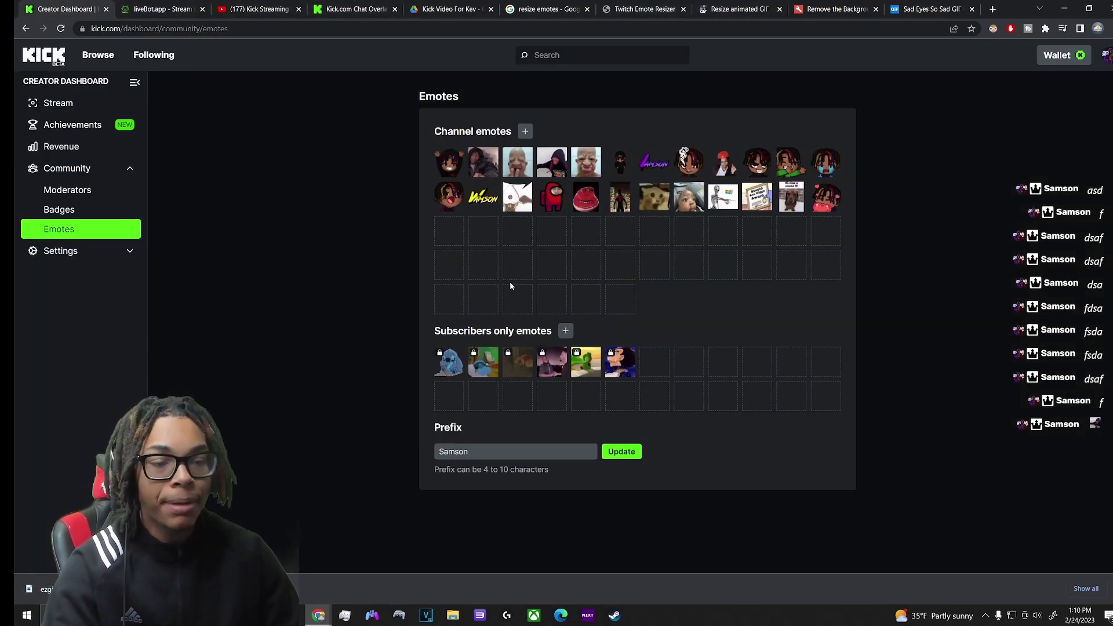
left_click(565, 330)
left_click(568, 288)
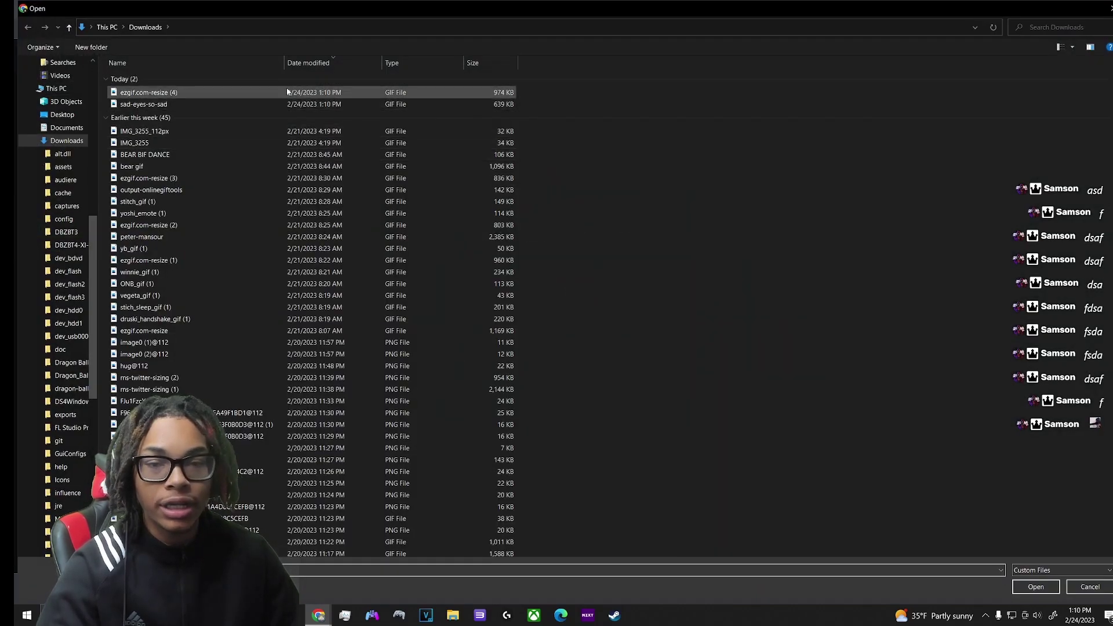
double_click(288, 92)
- Clear the typed emote name and cancel the dialog without adding the emote
left_click(614, 377)
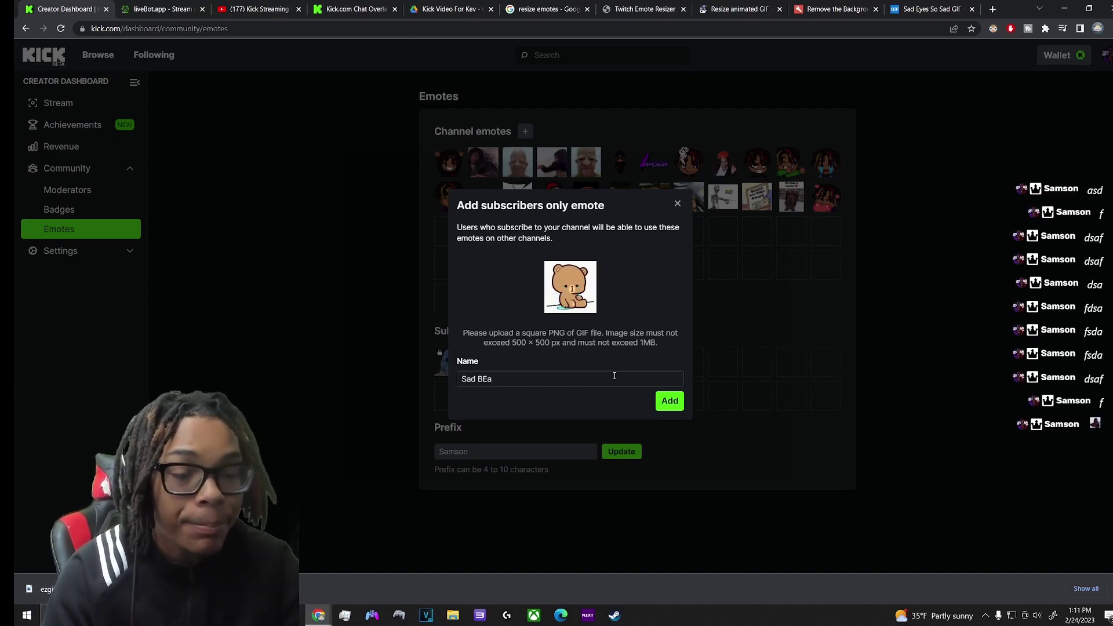
key("ctrl+a")
key("BackSpace")
left_click(676, 205)
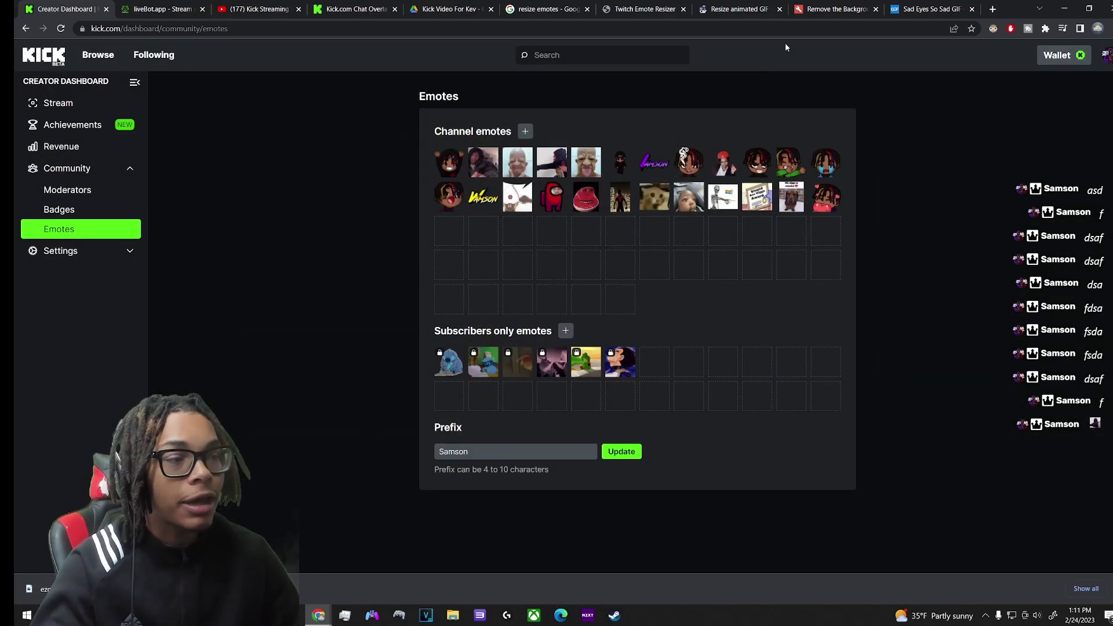
left_click(851, 4)
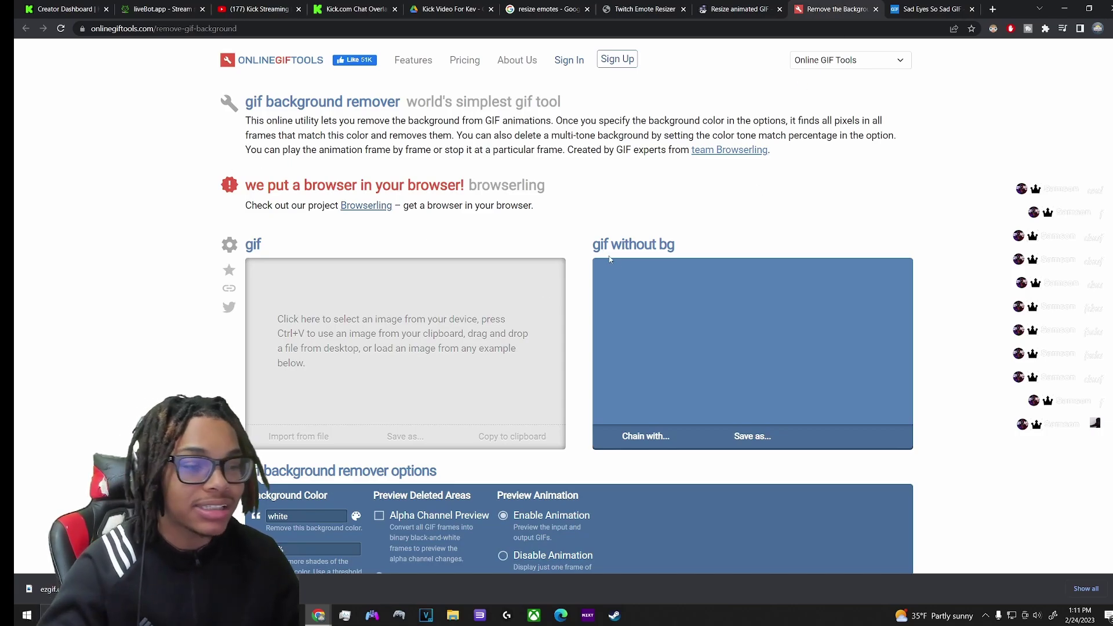
- Paste the bear GIF into the background remover and download the transparent version
scroll(638, 335, "down", 3)
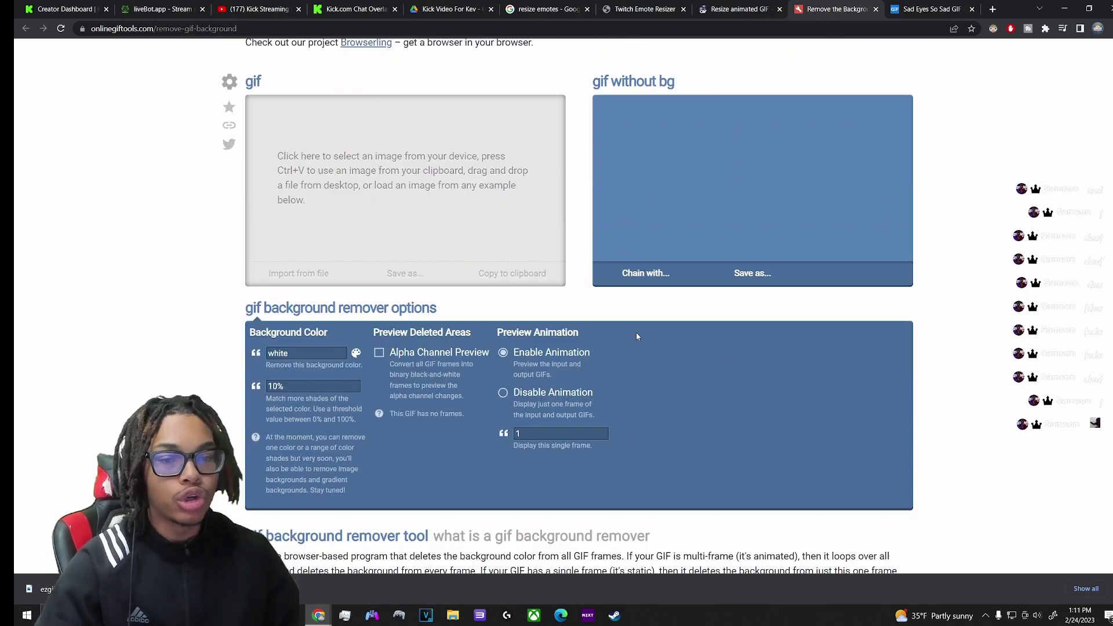
scroll(270, 345, "up", 2)
key("ctrl+v")
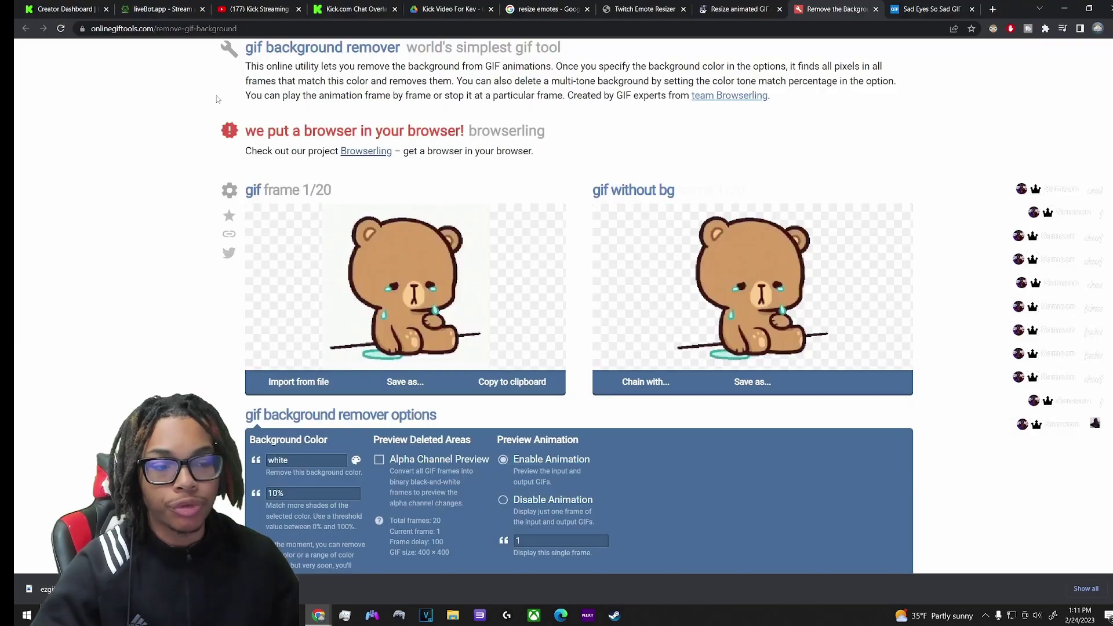
left_click(752, 381)
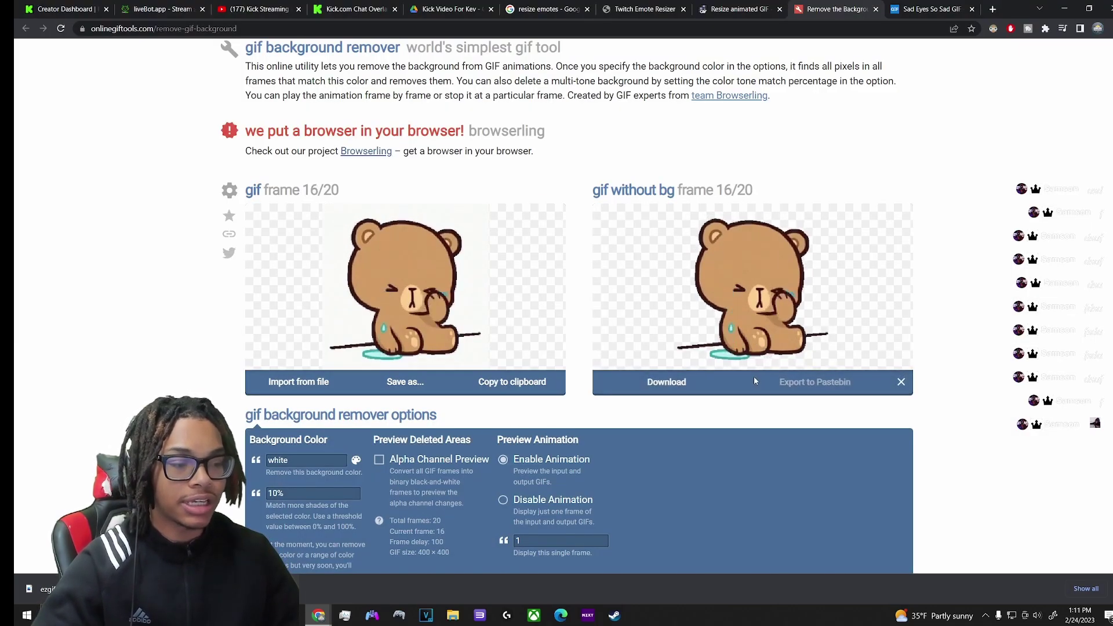
left_click(658, 381)
key("ctrl+1")
- Add the transparent bear GIF as a subscribers-only emote named 'Sad Bear'
left_click(567, 331)
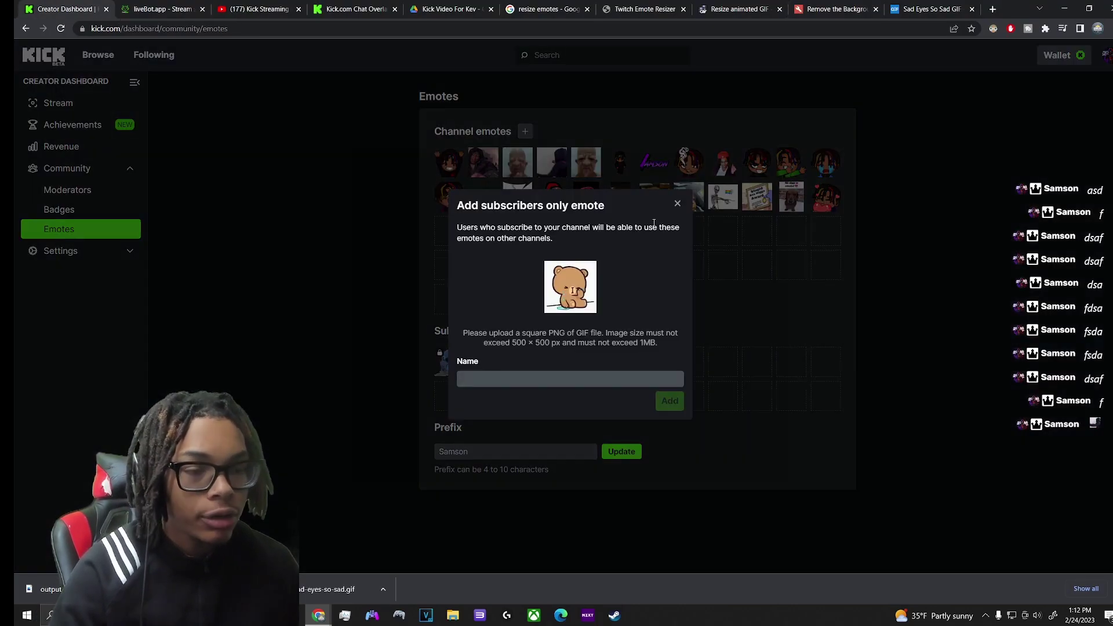
left_click(565, 278)
double_click(256, 98)
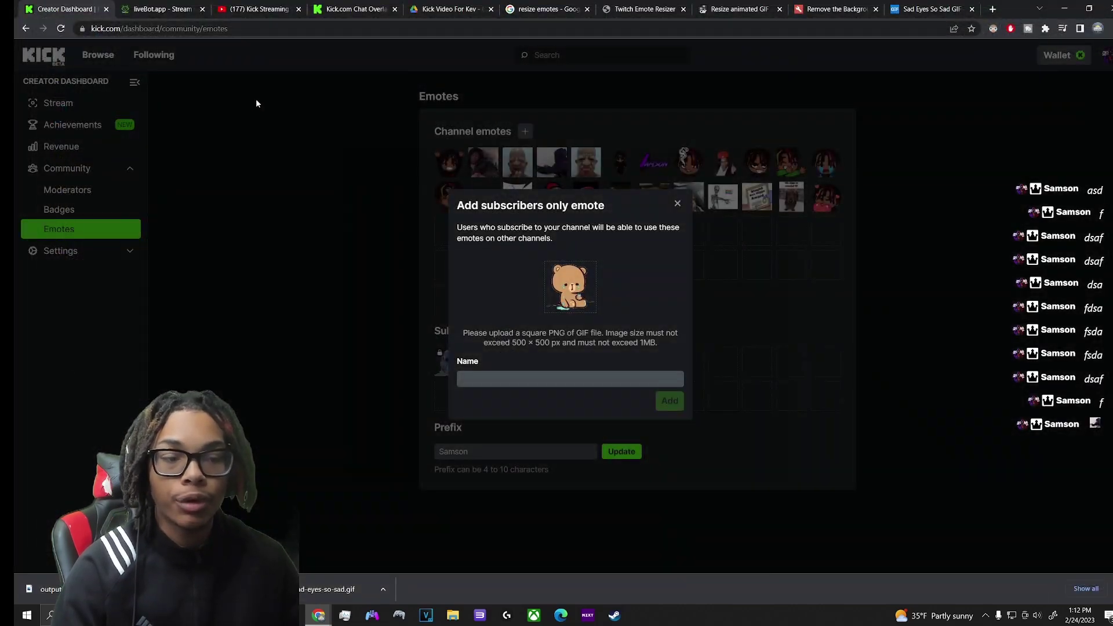
left_click(583, 377)
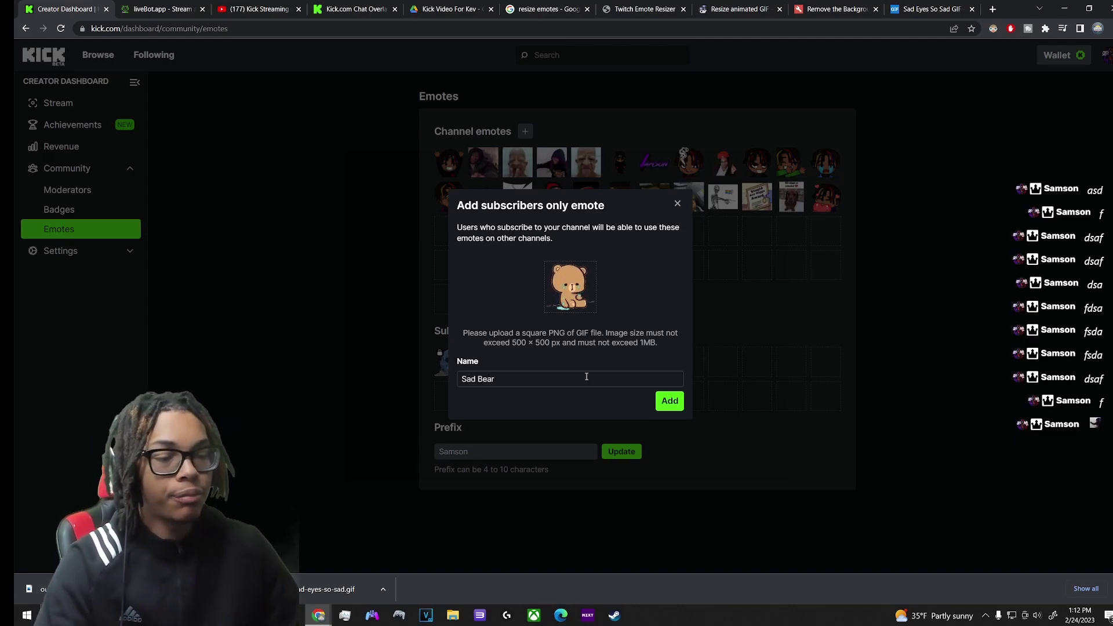
left_click(670, 401)
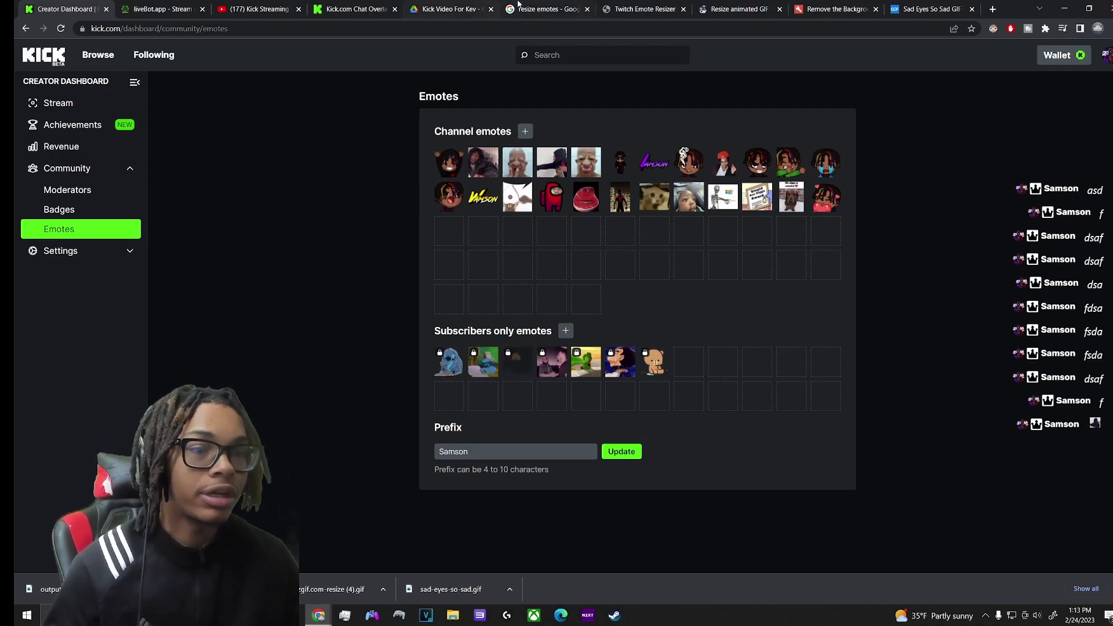
left_click(546, 7)
left_click(624, 4)
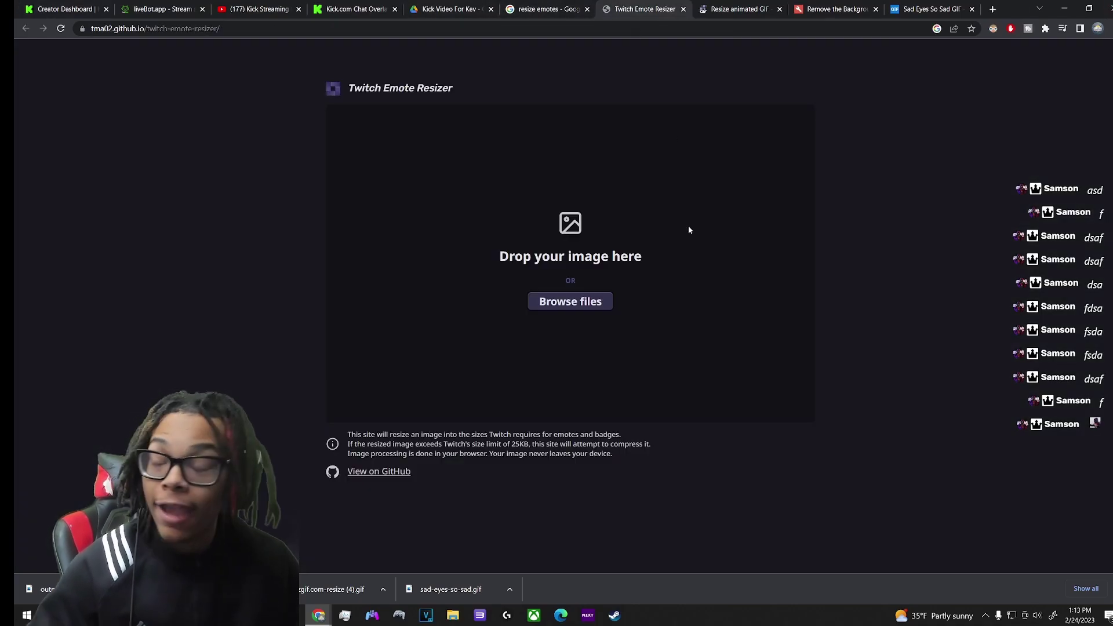
- Load an image into the Twitch Emote Resizer and save its 112 × 112 px emote version
left_click(572, 305)
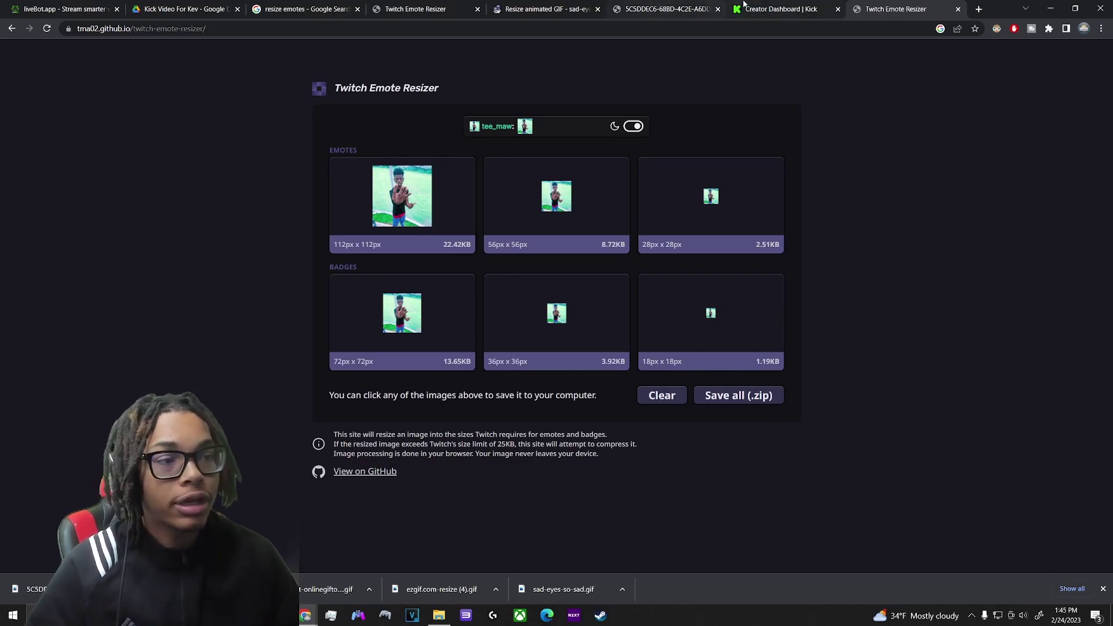
left_click(408, 249)
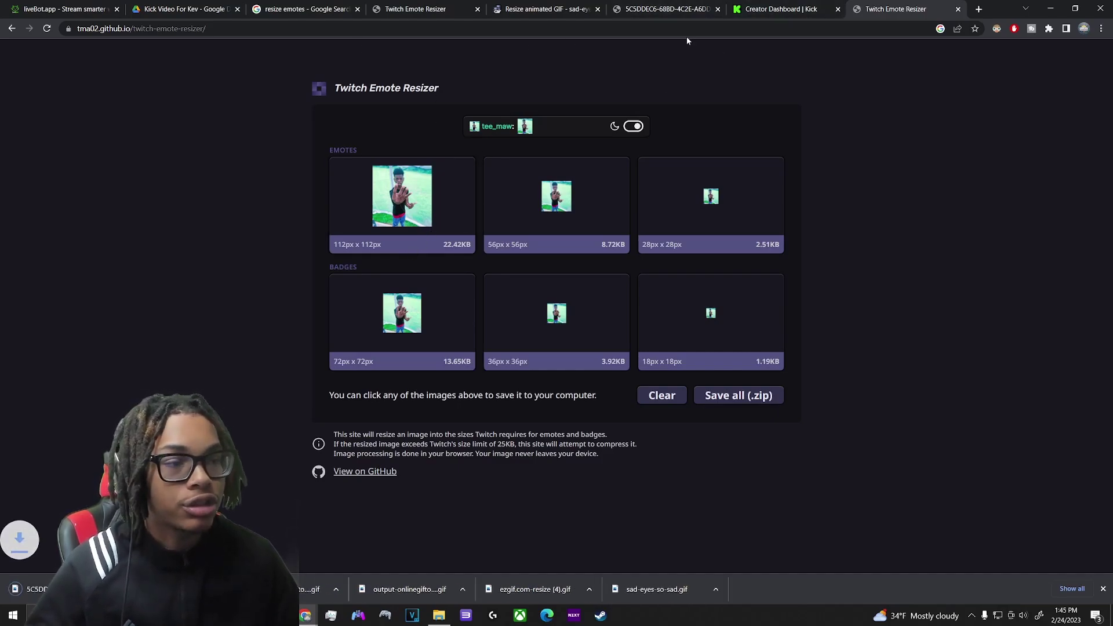
left_click(781, 9)
- Upload the resized image as a new Kick channel emote named 'Four'
left_click(510, 133)
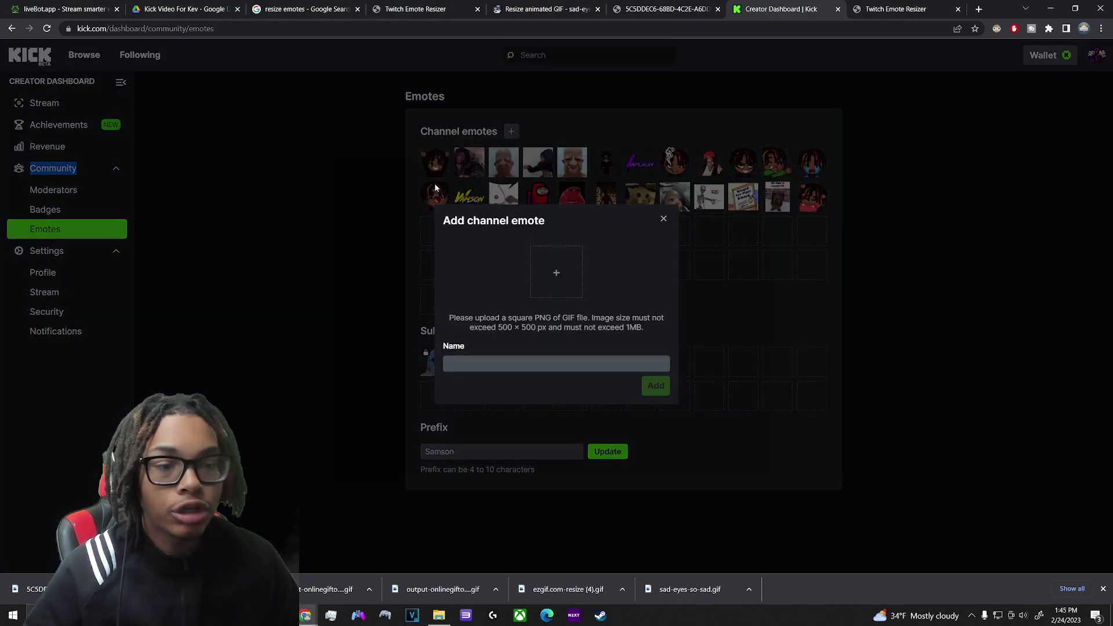
left_click(574, 286)
double_click(405, 210)
left_click(519, 358)
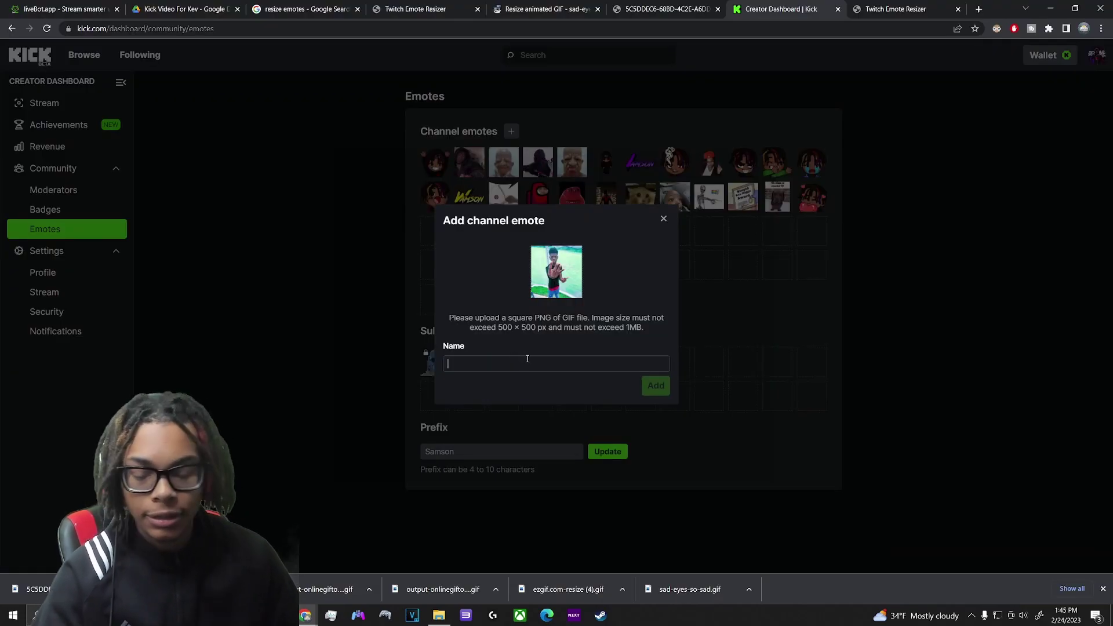
type("Four")
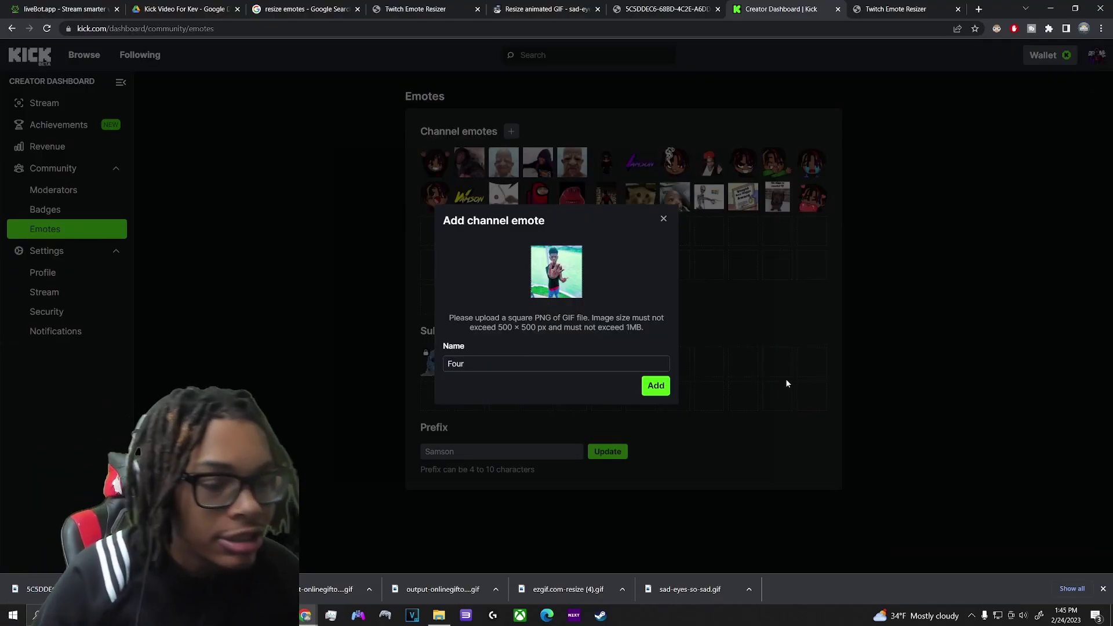
left_click(655, 386)
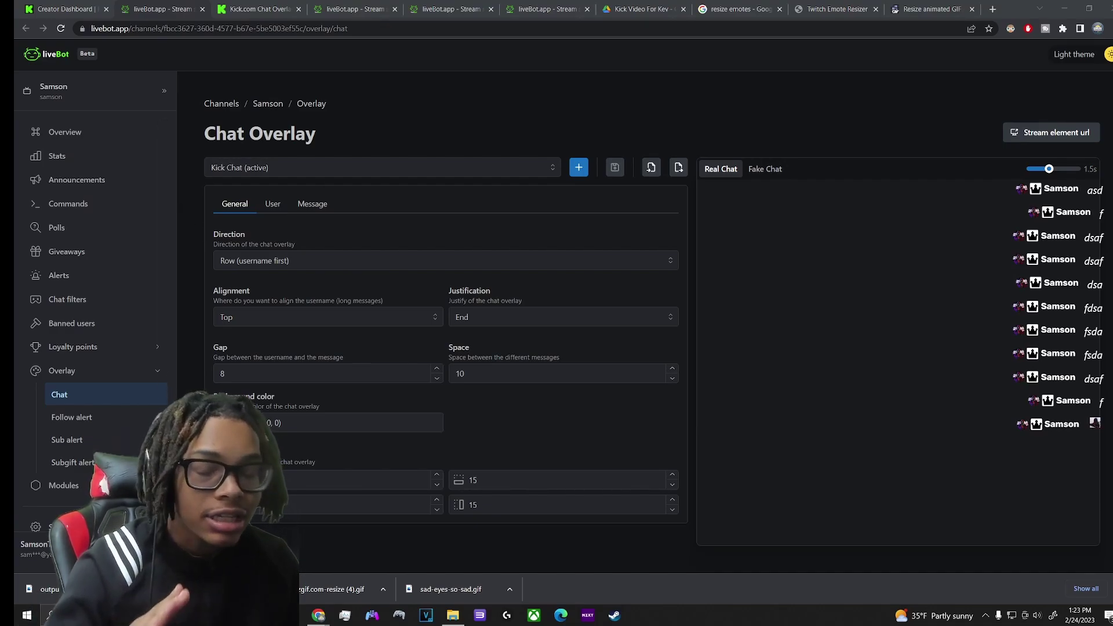
- Look through the liveBot chat overlay's username, general and message styling tabs
left_click(270, 204)
left_click(235, 204)
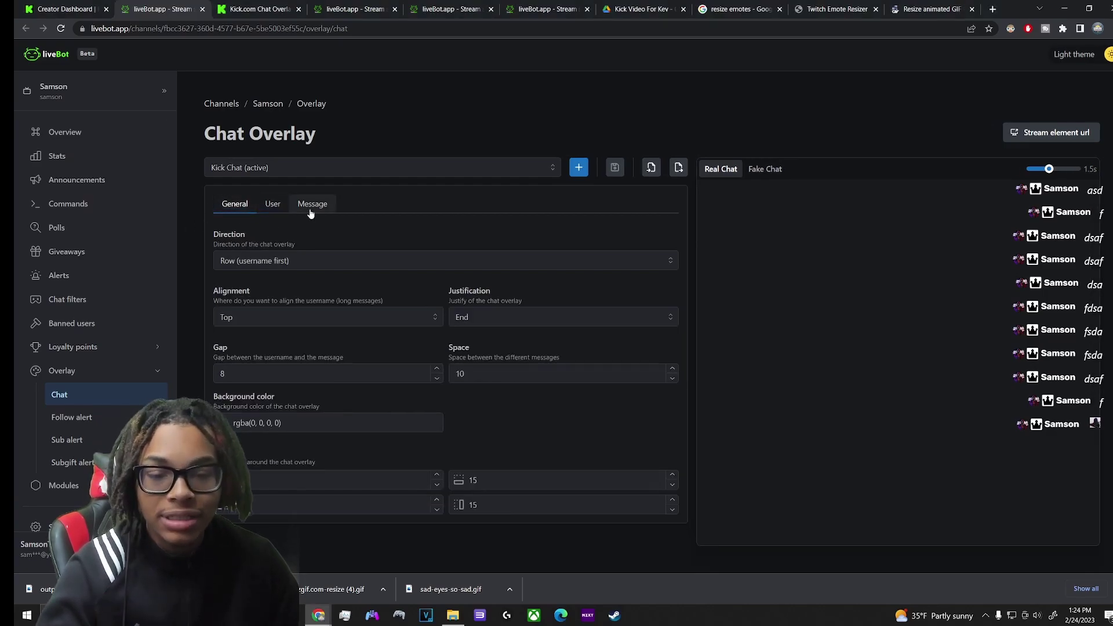
left_click(310, 208)
scroll(330, 251, "down", 1)
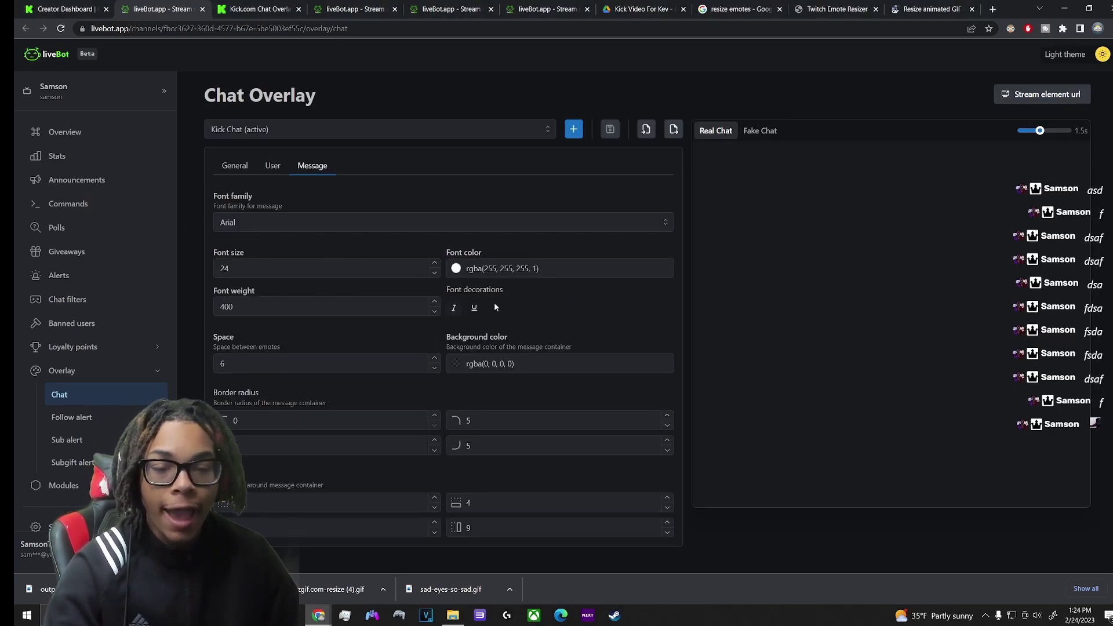
- Review the username styling settings, then move to the Kick Chat overlay generator page
left_click(272, 166)
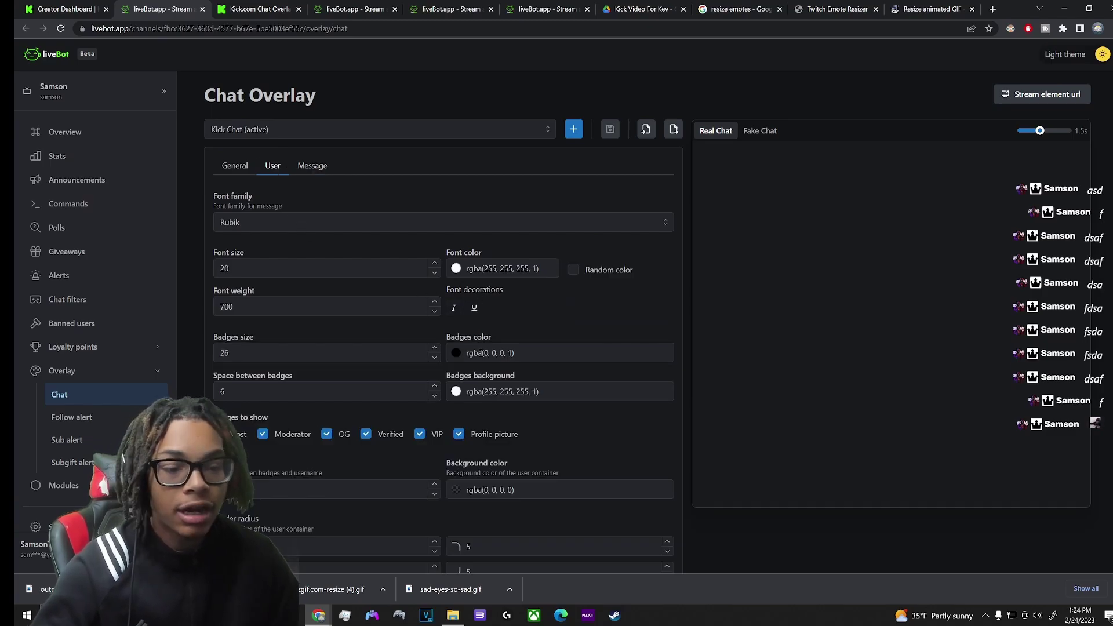
scroll(469, 366, "down", 2)
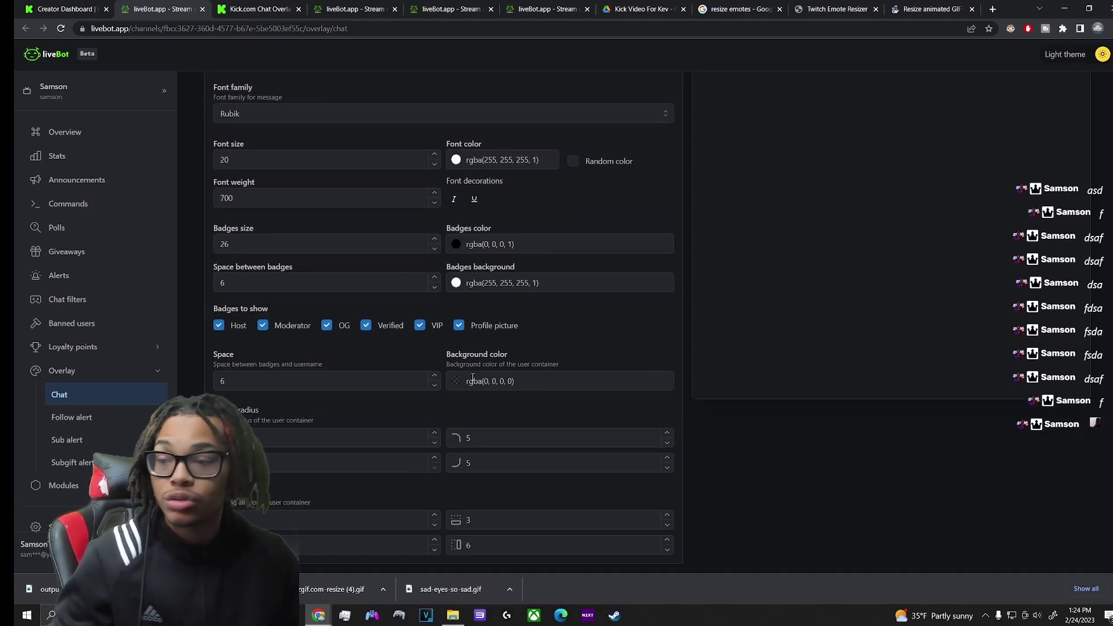
scroll(534, 324, "down", 1)
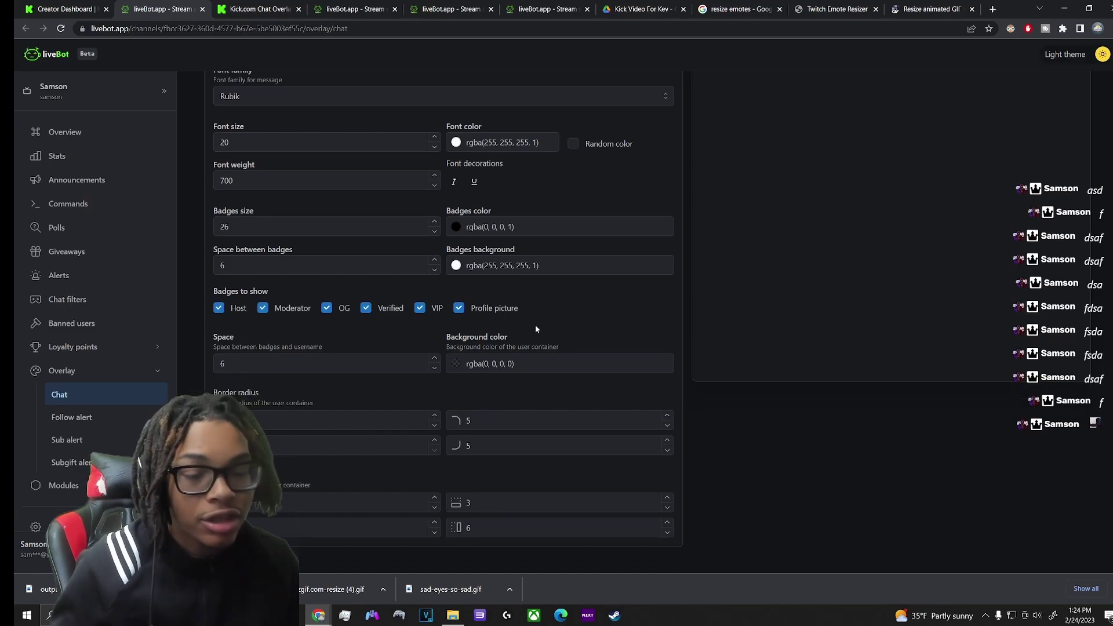
scroll(534, 326, "up", 3)
scroll(537, 314, "down", 2)
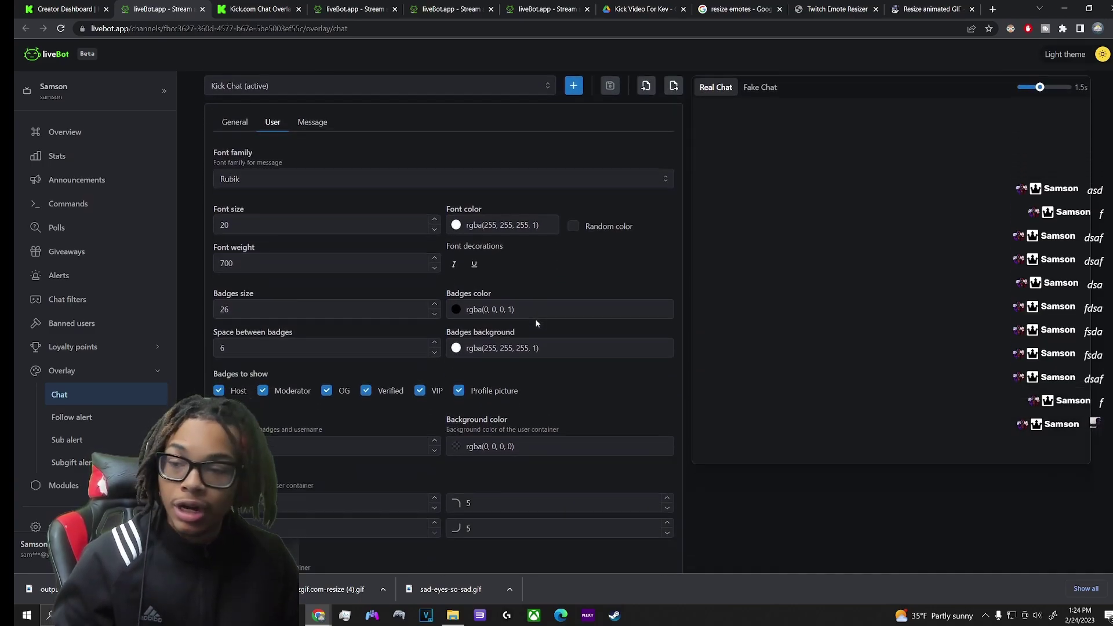
scroll(524, 284, "up", 2)
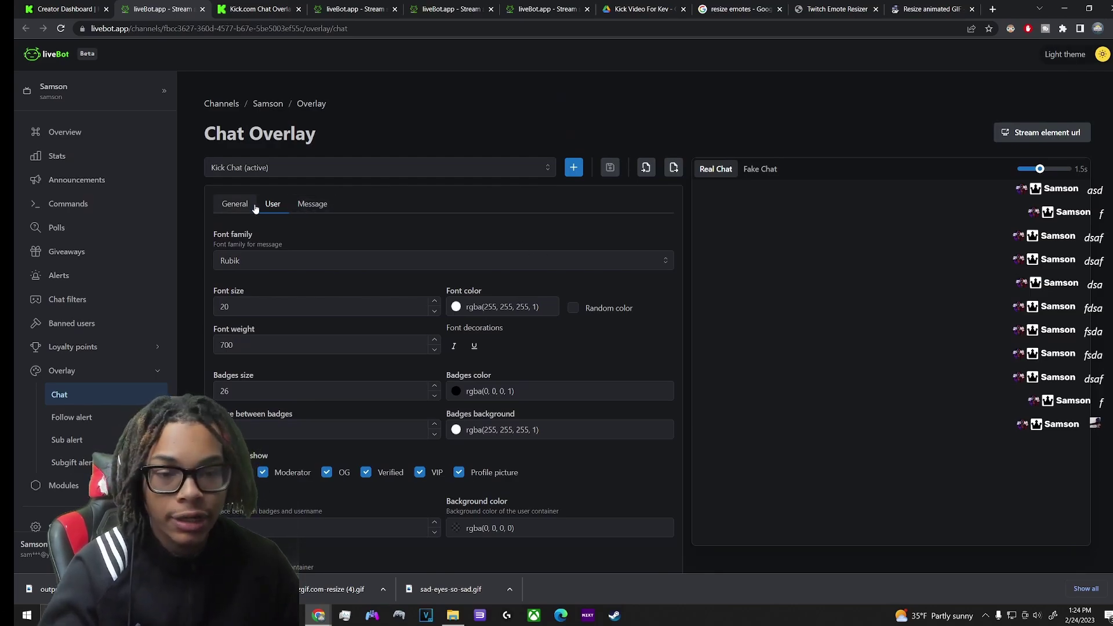
left_click(276, 7)
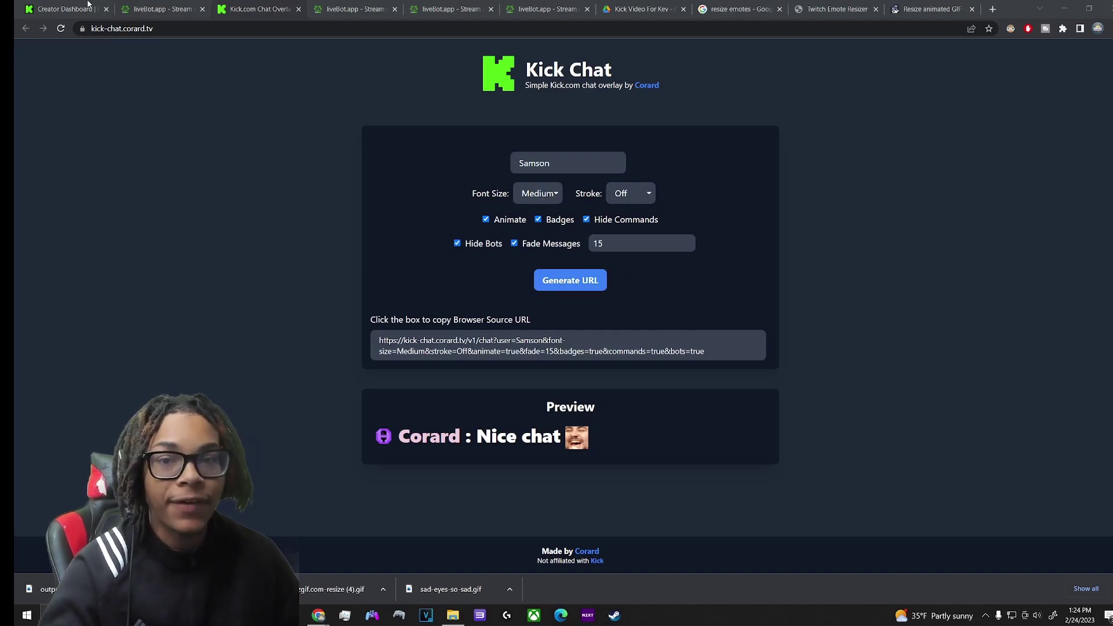
- Return to the Kick emotes dashboard and open its Stream page in a new tab
left_click(41, 6)
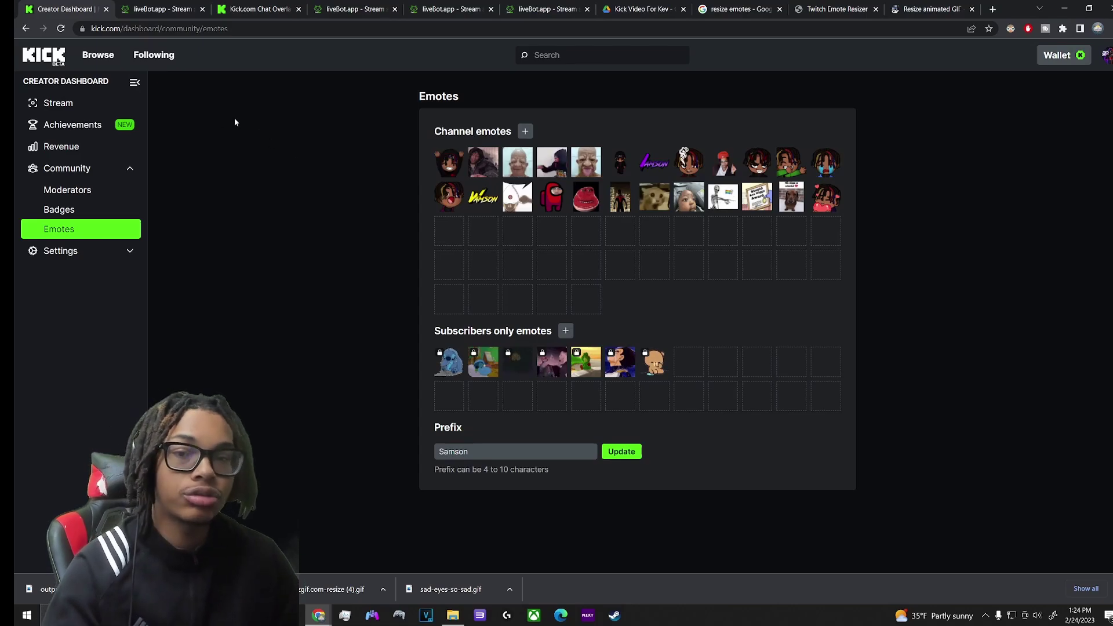
left_click(87, 105)
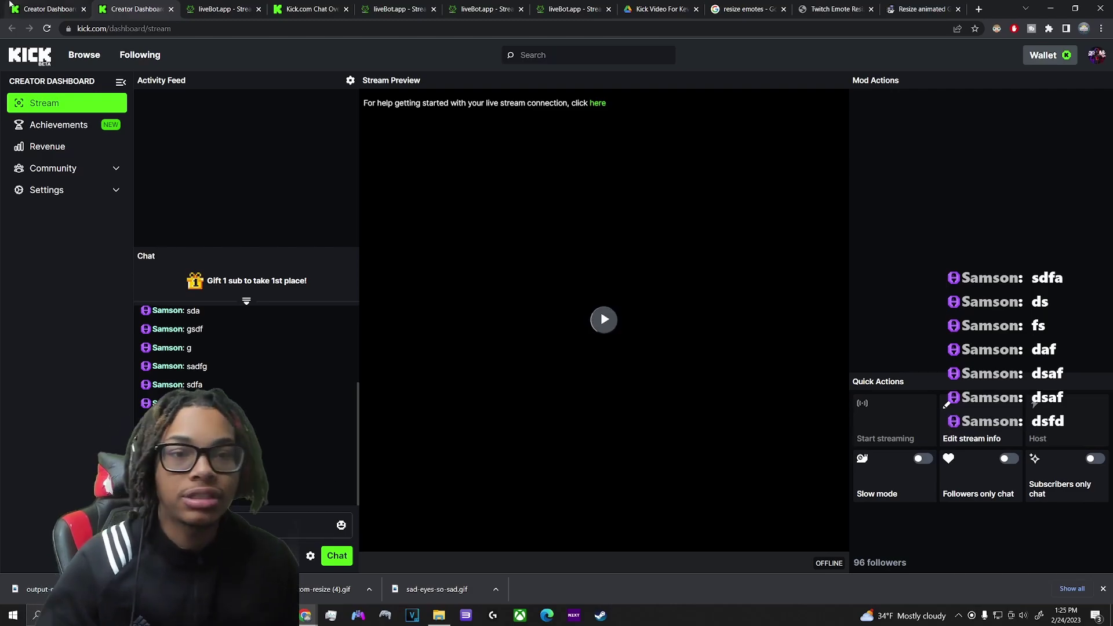
- Glance at the liveBot page, then return to the Kick Chat overlay generator
left_click(236, 6)
left_click(310, 9)
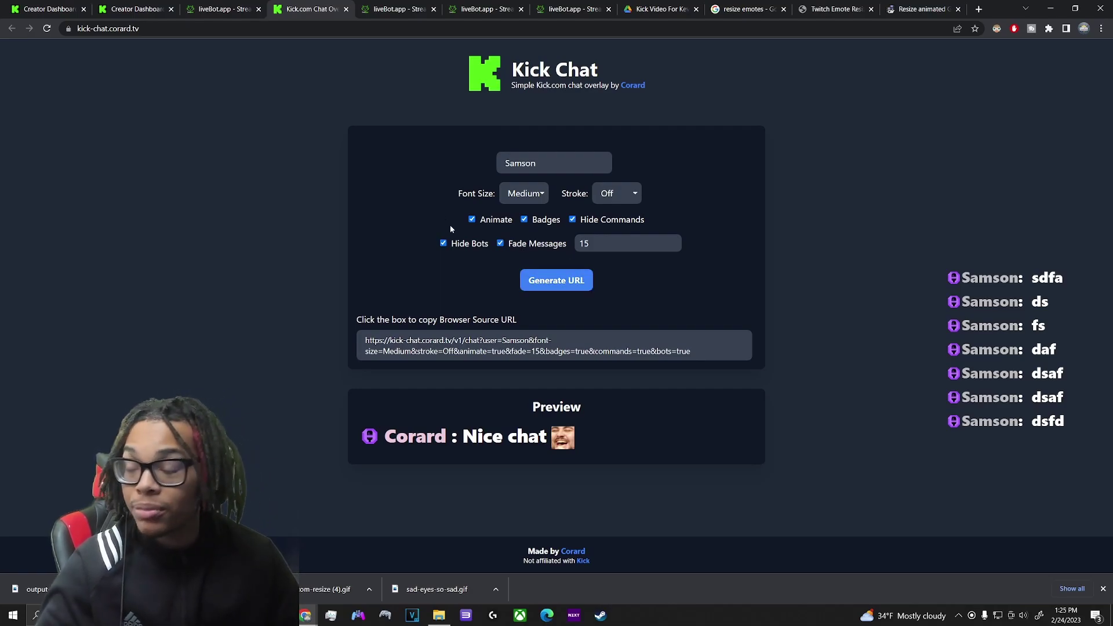
- Go to liveBot's Chat Overlay page and preview it with Fake Chat sample messages
left_click(392, 4)
left_click(204, 4)
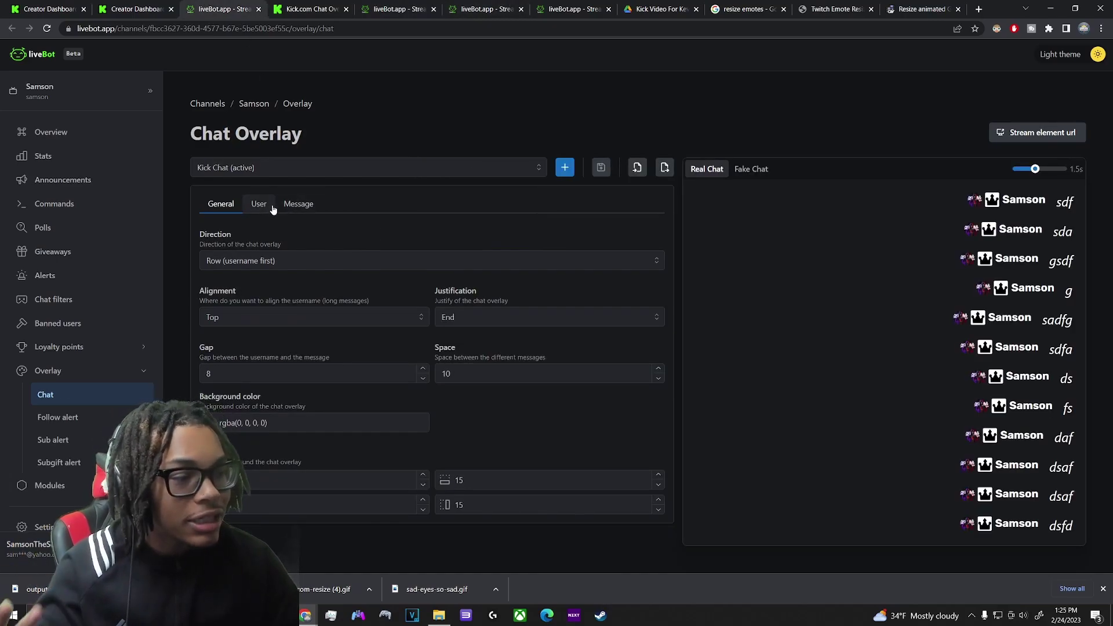
left_click(754, 168)
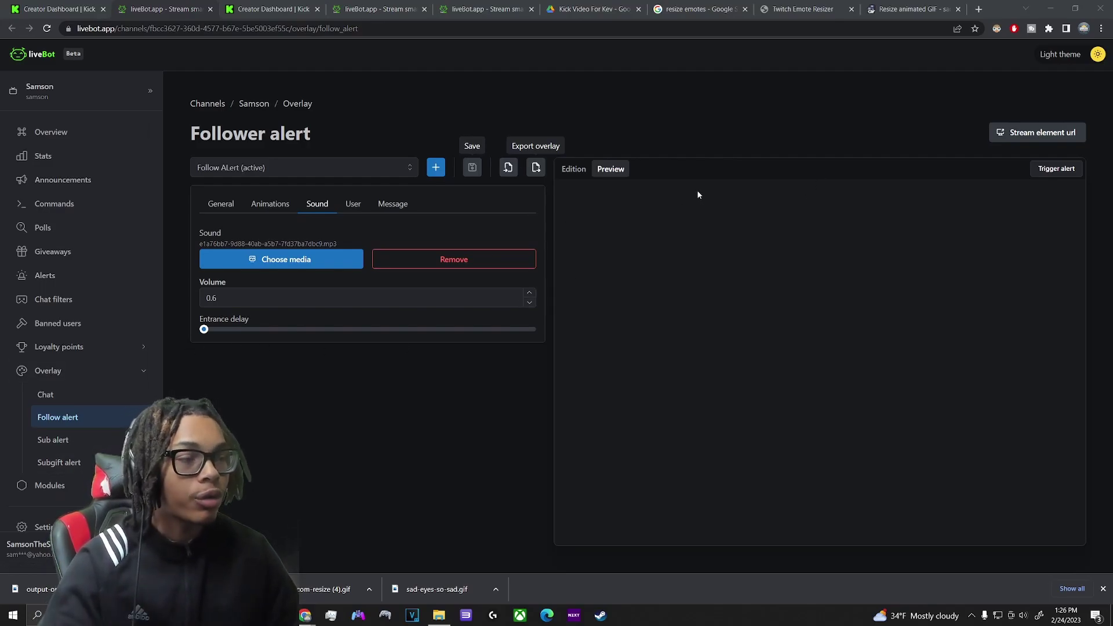
- Trigger a test follower alert, then change its media type to Giphy
left_click(1059, 169)
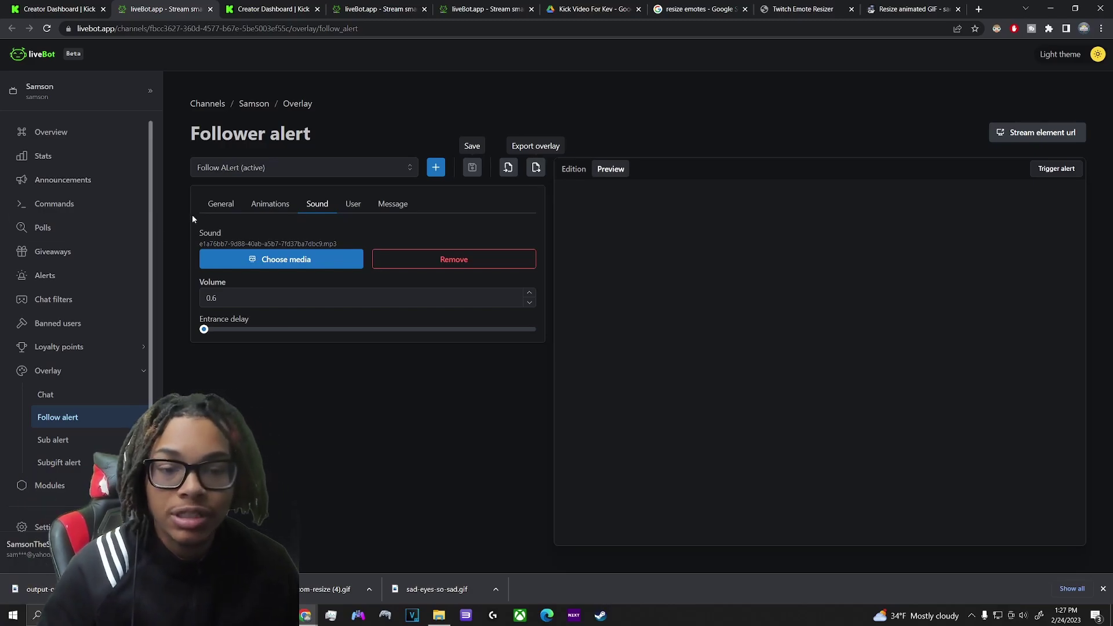
left_click(223, 206)
left_click(243, 255)
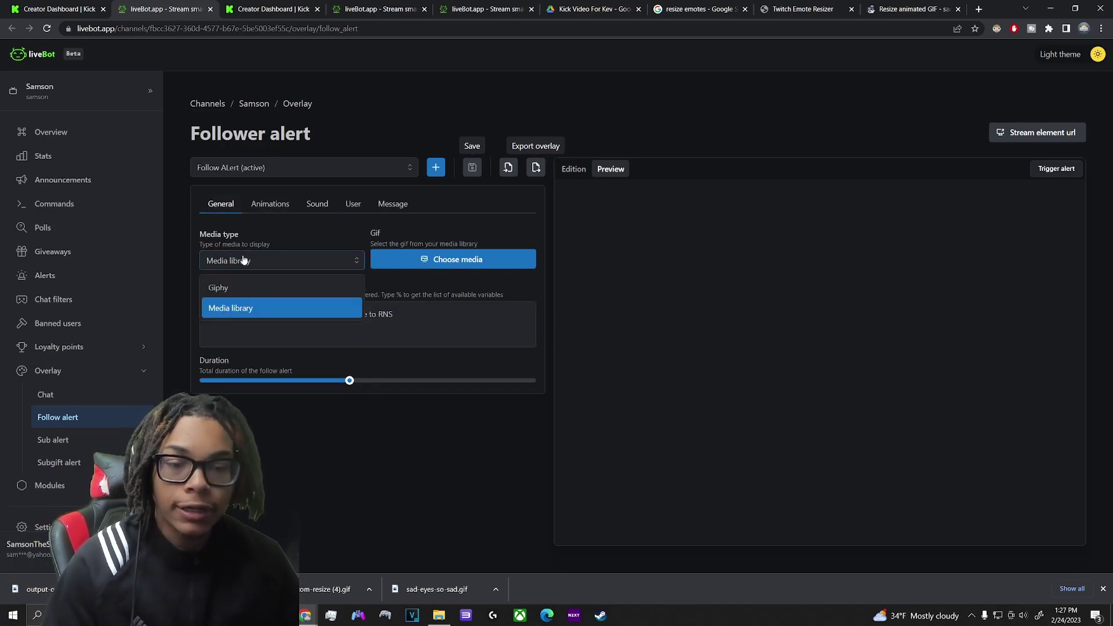
left_click(242, 287)
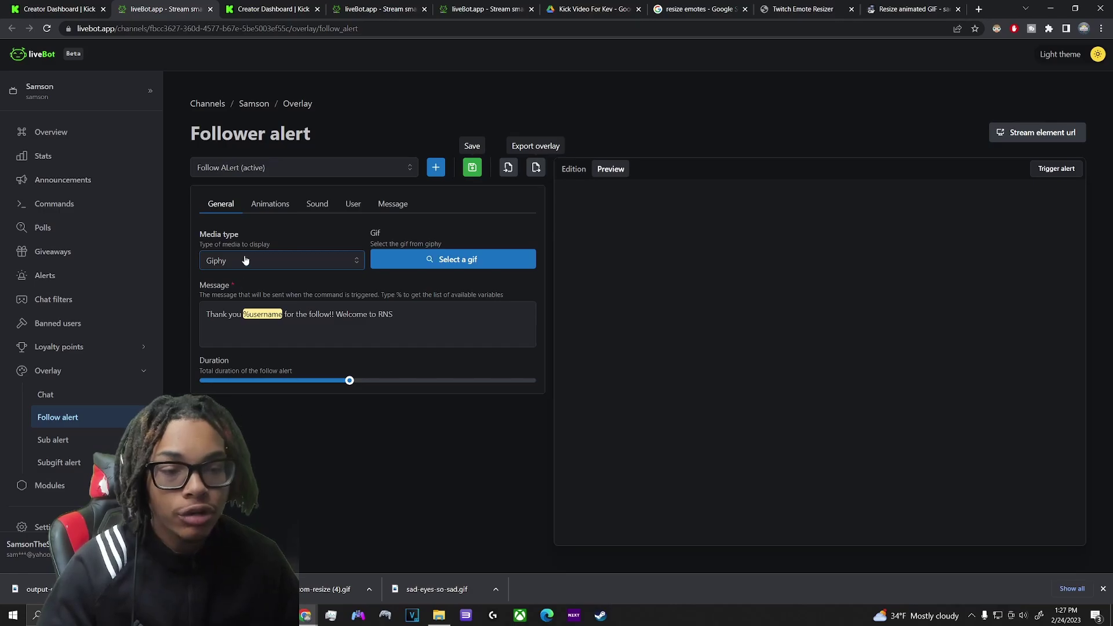
- Browse the Giphy gif picker, then switch the media type back to Media library
left_click(390, 262)
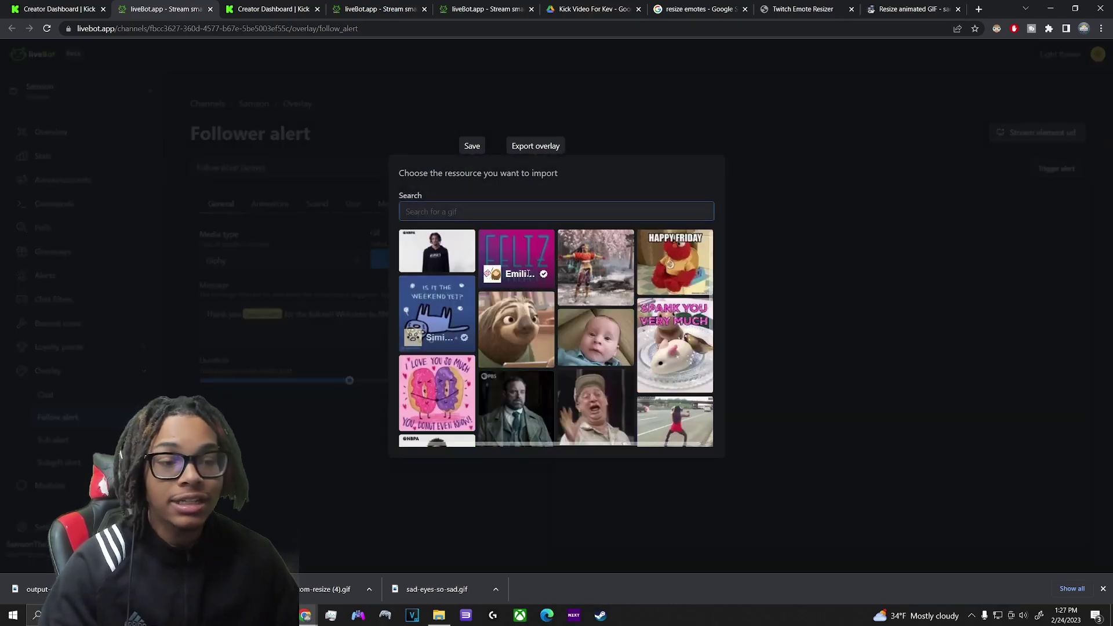
scroll(572, 315, "down", 5)
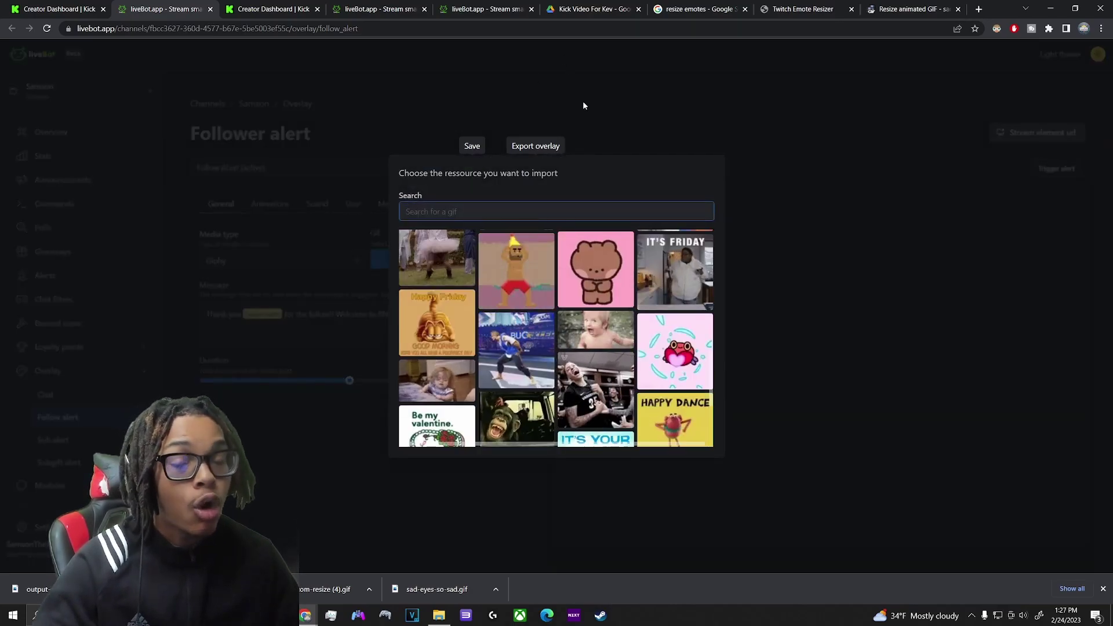
left_click(582, 101)
left_click(276, 264)
left_click(265, 308)
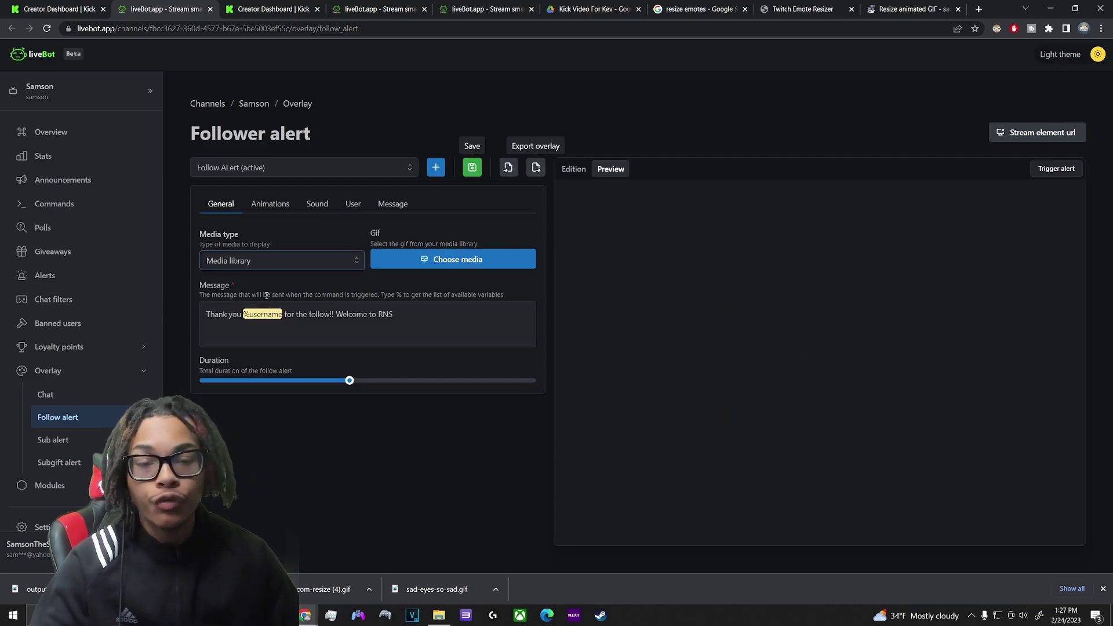
- Browse the media library's videos and images without choosing, then view the alert's animation settings
left_click(430, 265)
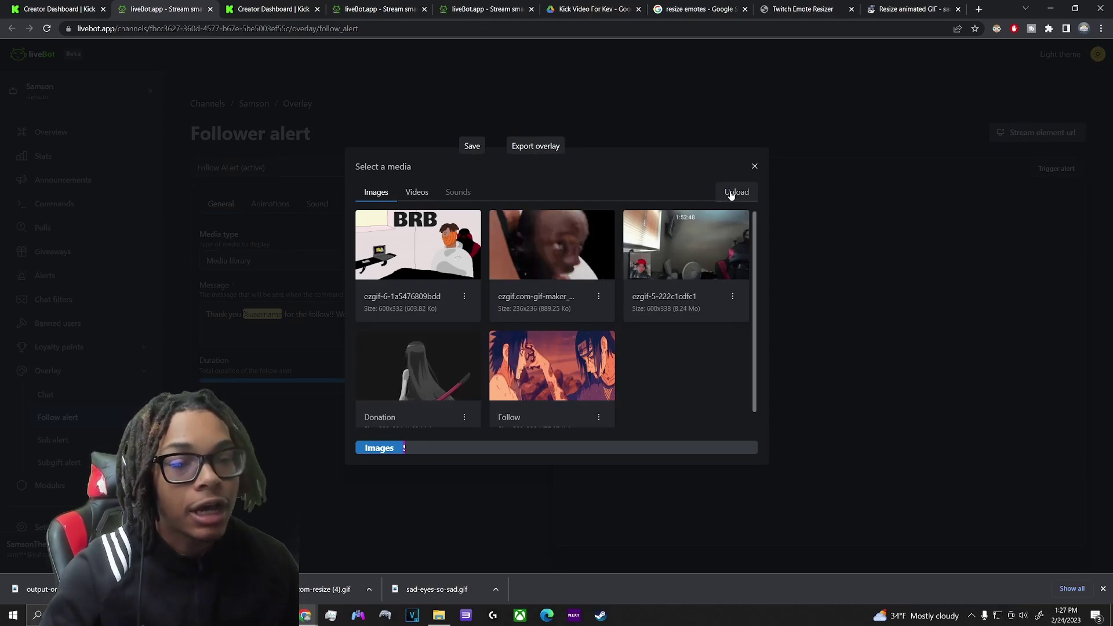
left_click(415, 192)
left_click(364, 195)
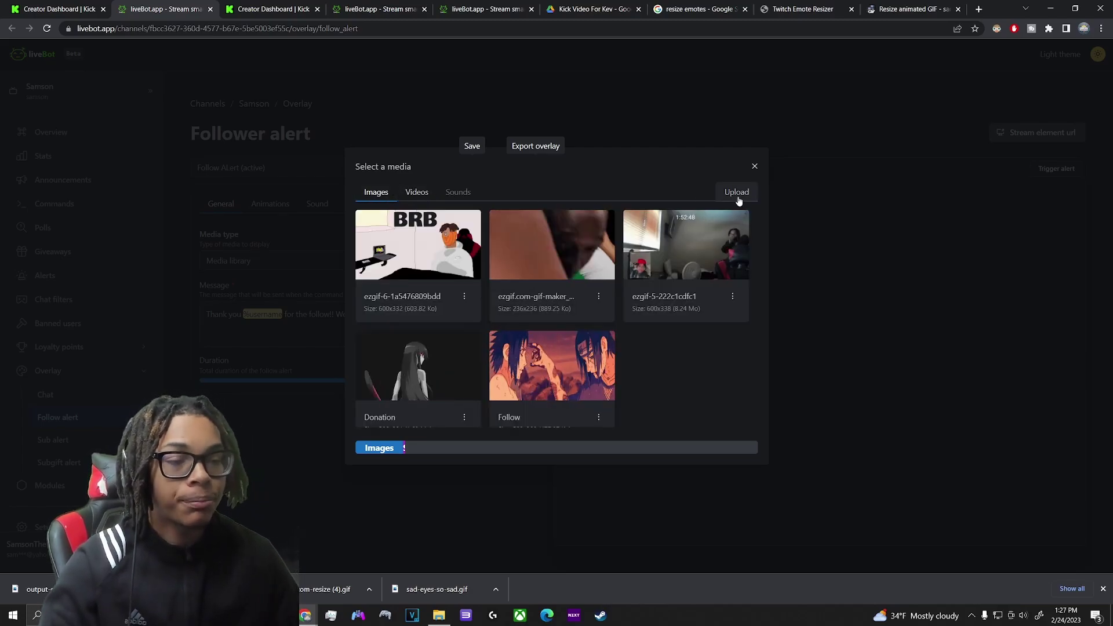
left_click(754, 167)
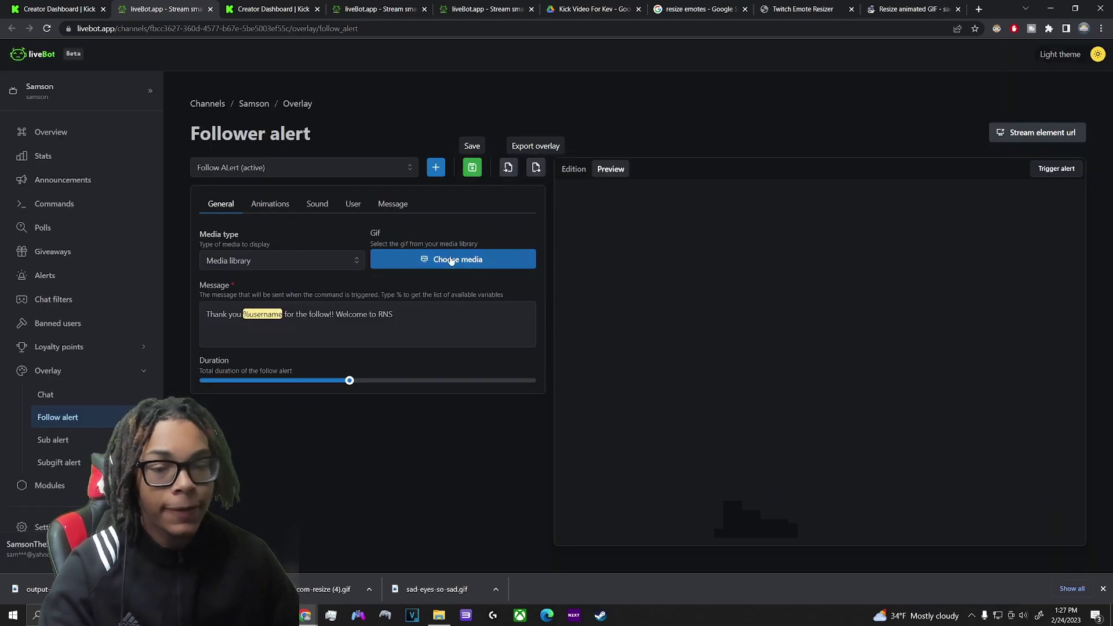
left_click(289, 206)
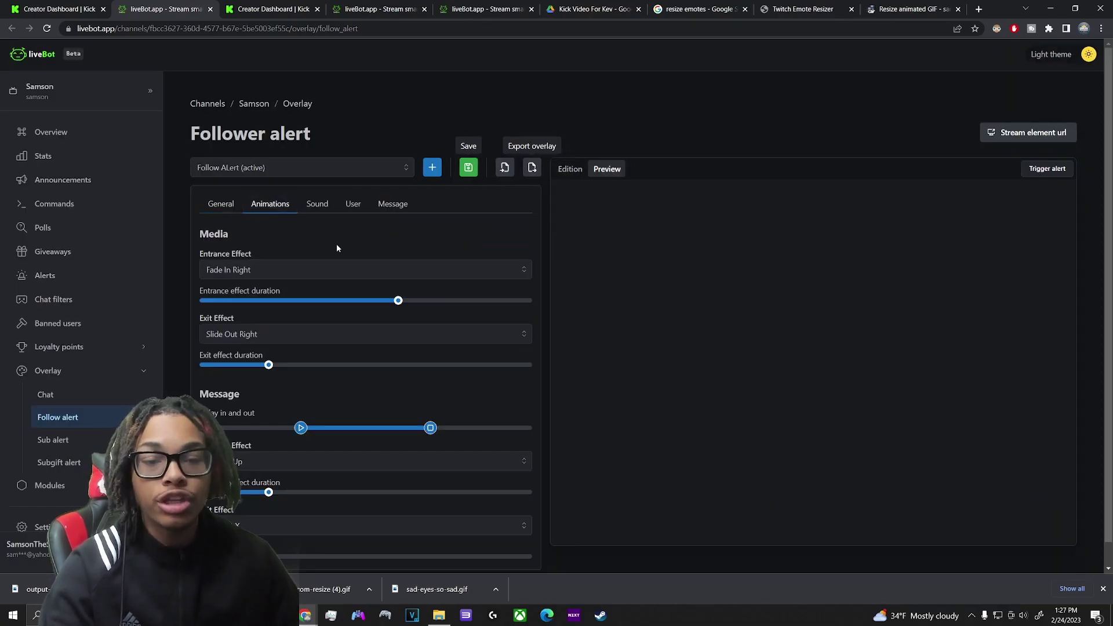
scroll(336, 244, "down", 1)
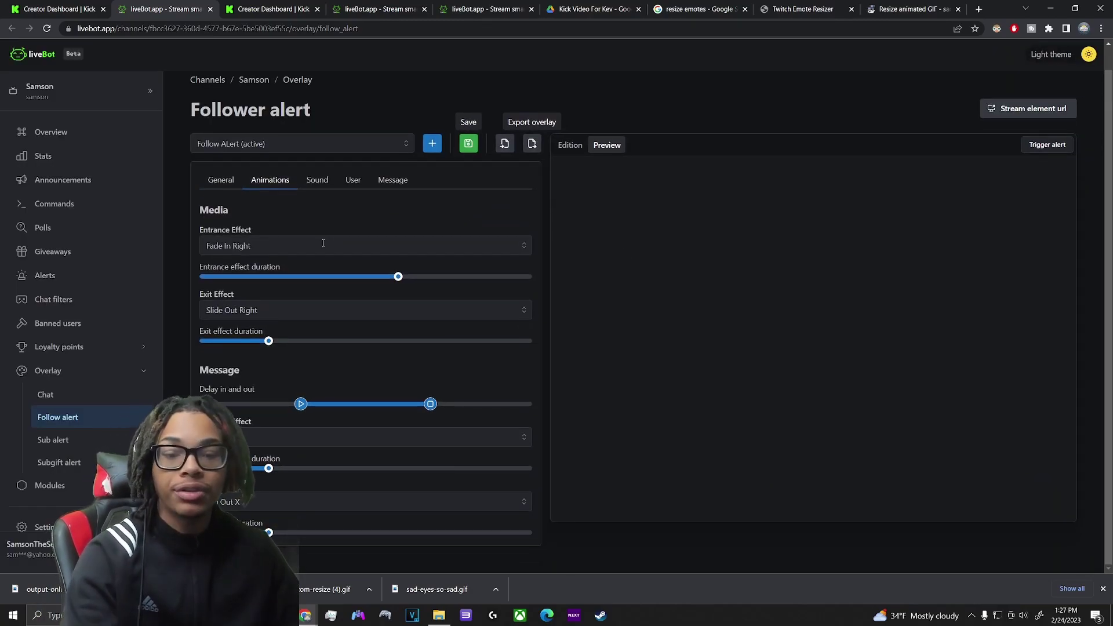